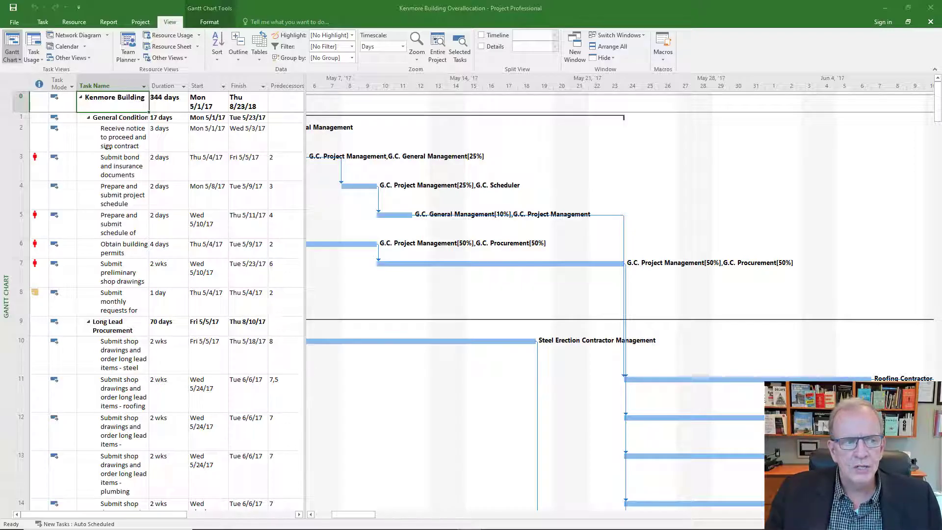
Step: Examine the overallocation indicators on the tasks in the Gantt chart table, including their hover tips and shortcut options
left_click(44, 85)
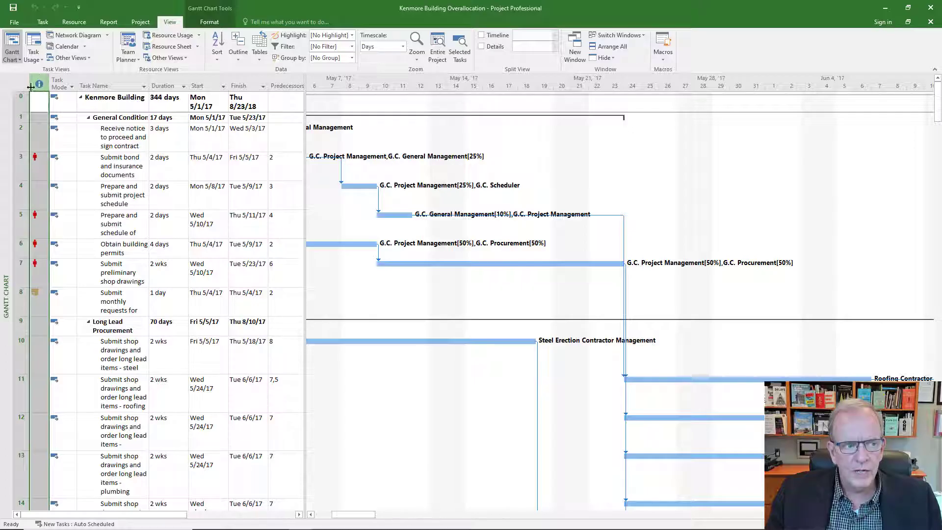
left_click(38, 167)
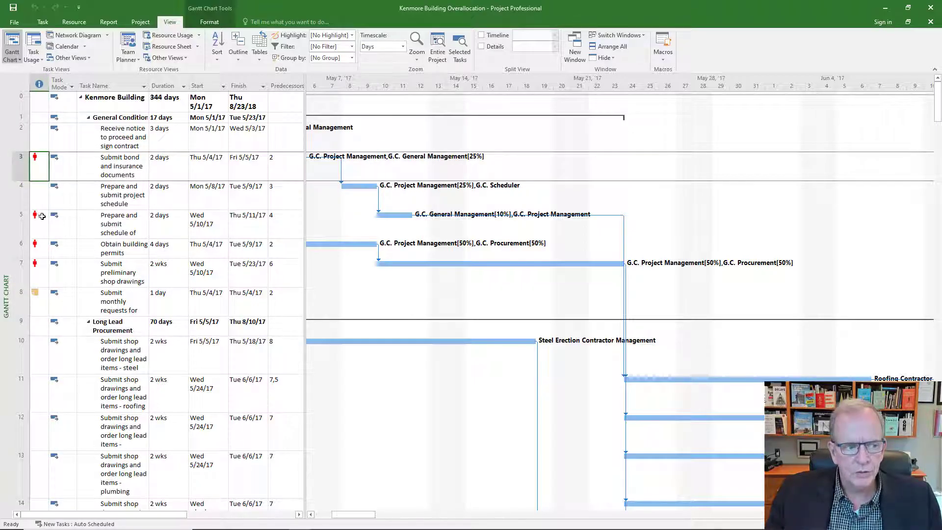
left_click(42, 228)
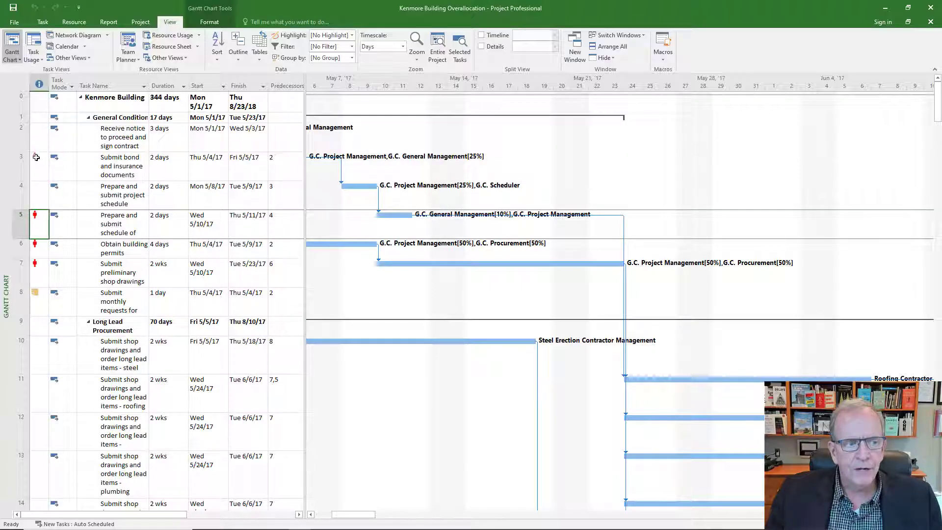
mouse_move(36, 157)
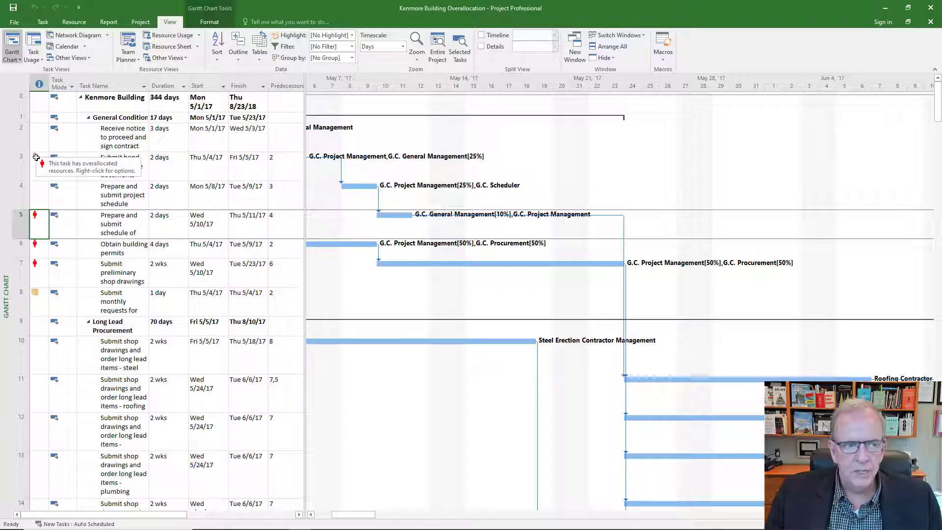
right_click(35, 157)
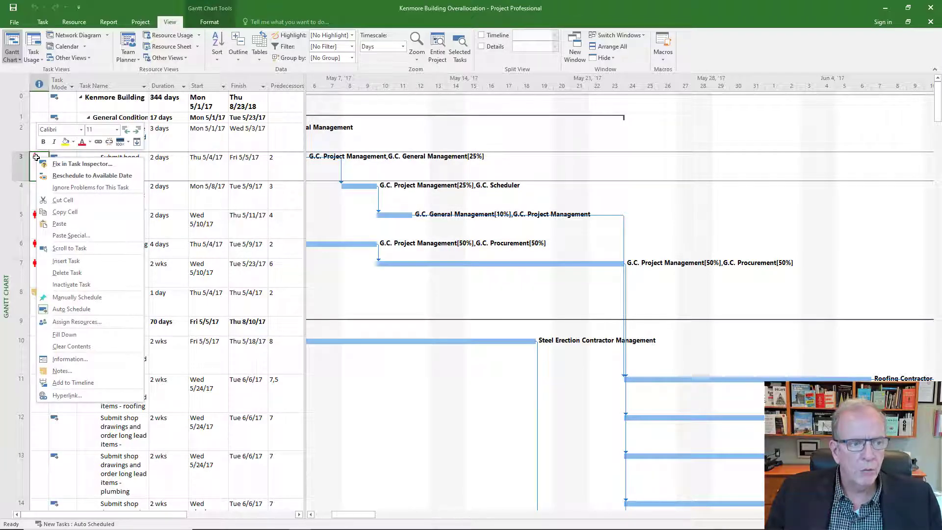
key("Escape")
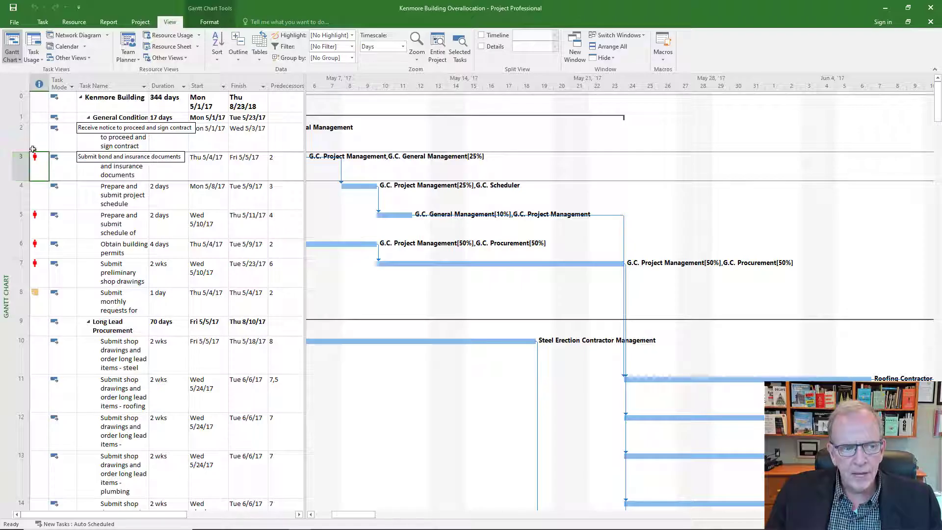
left_click(41, 83)
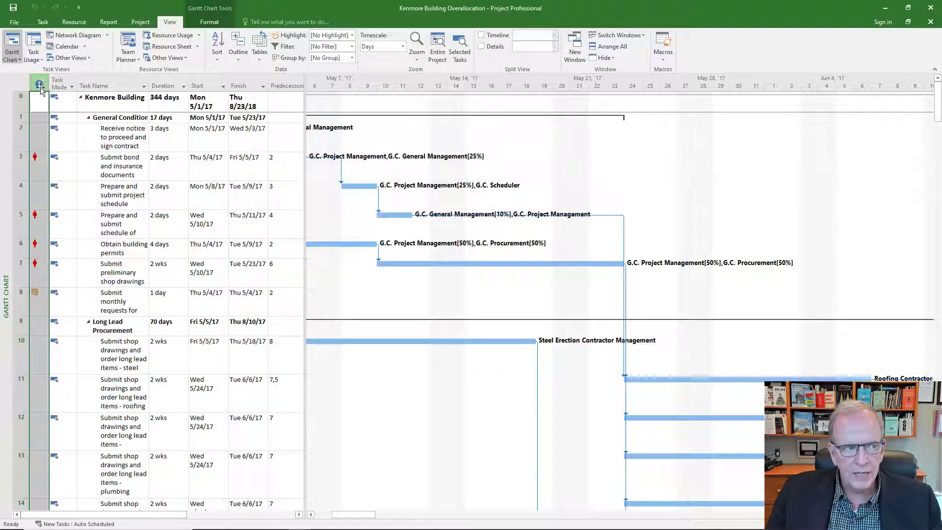
left_click(298, 514)
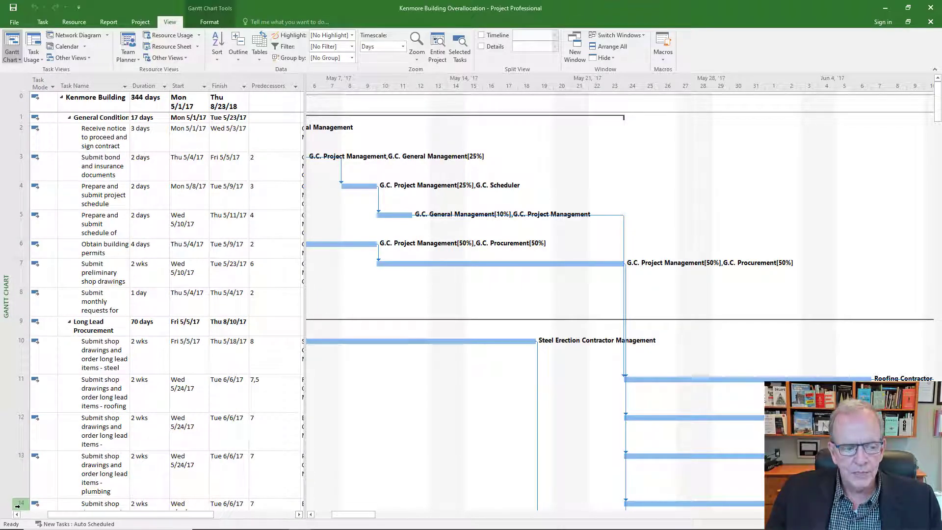
left_click_drag(67, 514, 50, 515)
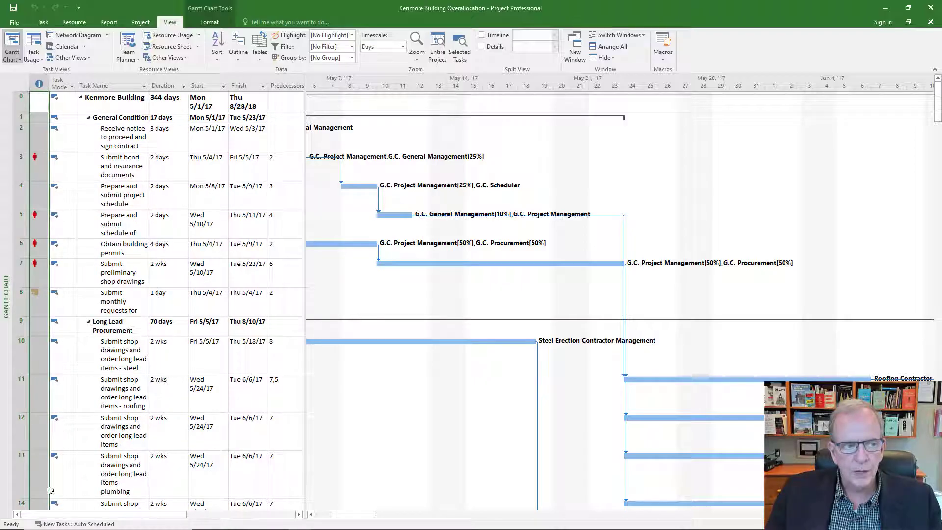
Step: Insert an Indicators column before the Task Mode column, then delete the inserted column again
left_click(58, 83)
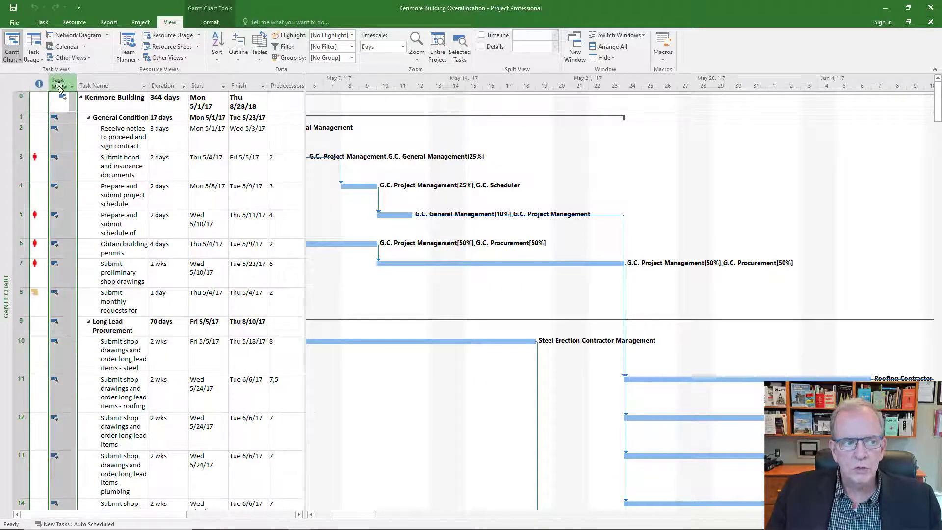
right_click(59, 87)
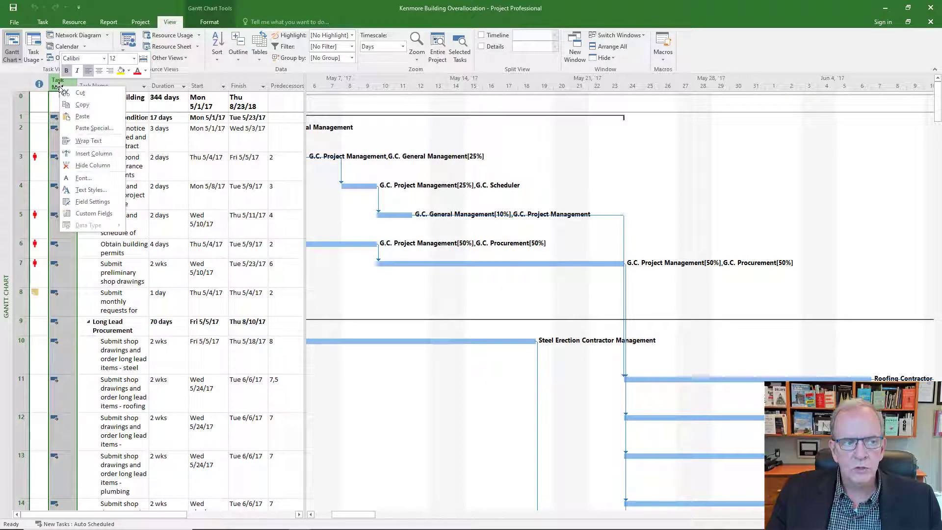
left_click(93, 154)
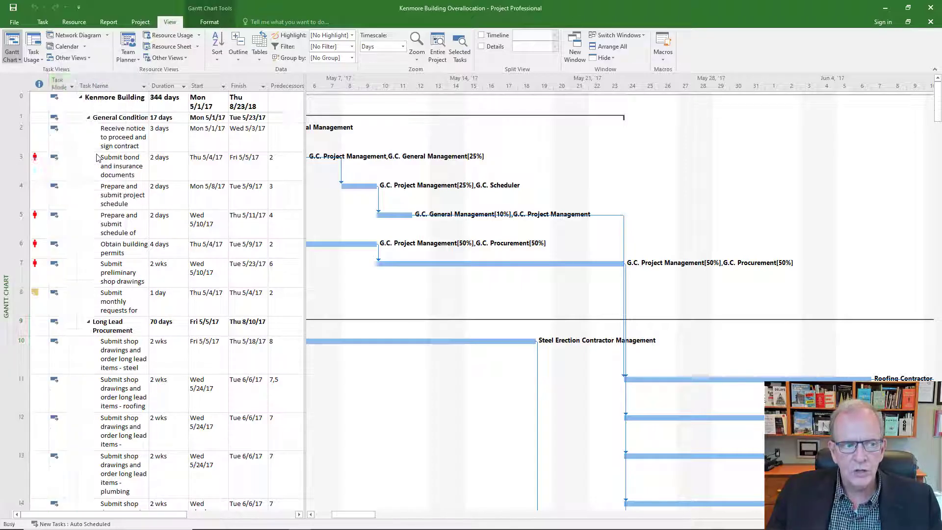
type("iD")
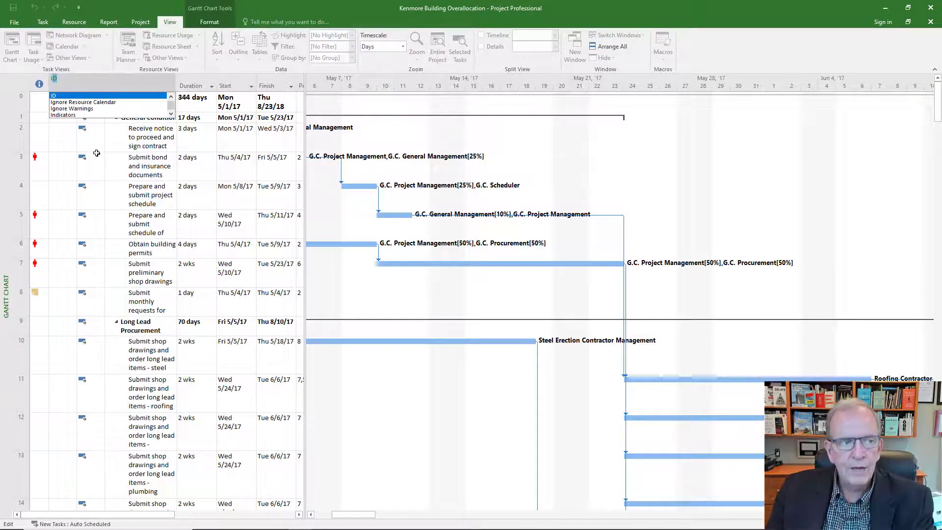
left_click(86, 116)
left_click(64, 86)
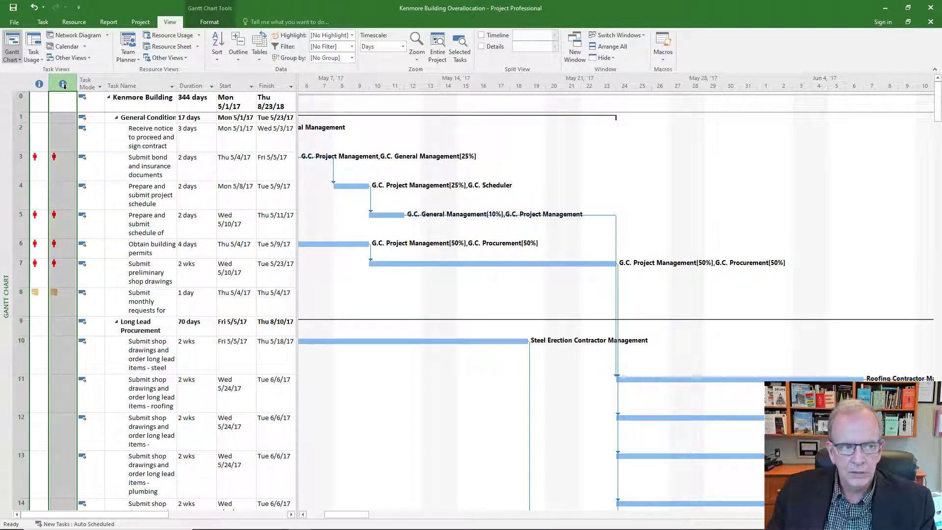
key("Delete")
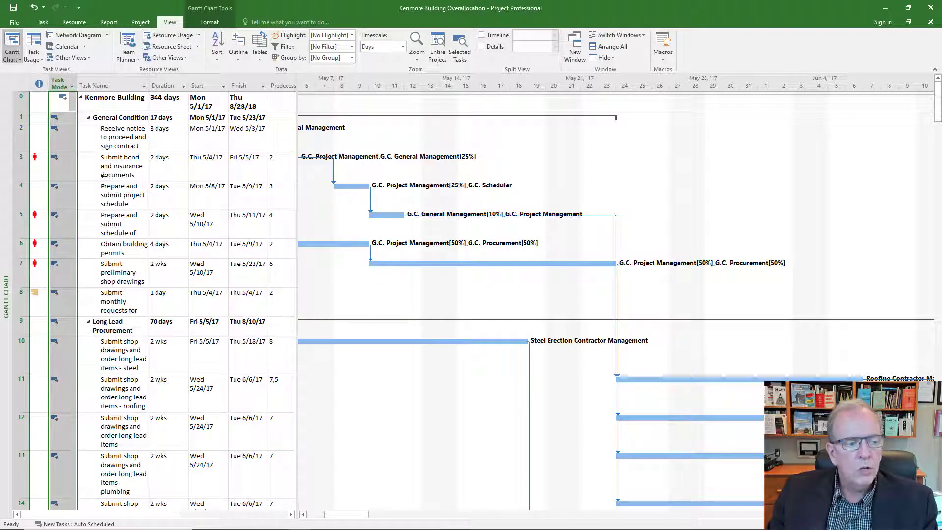
Step: Switch to the Resource Sheet view and review the overallocated resources flagged in red
right_click(3, 246)
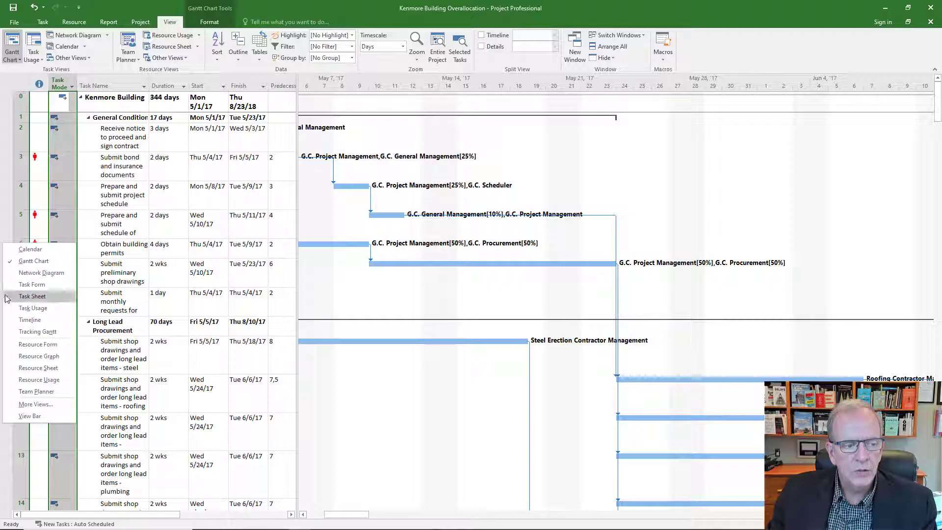
left_click(17, 372)
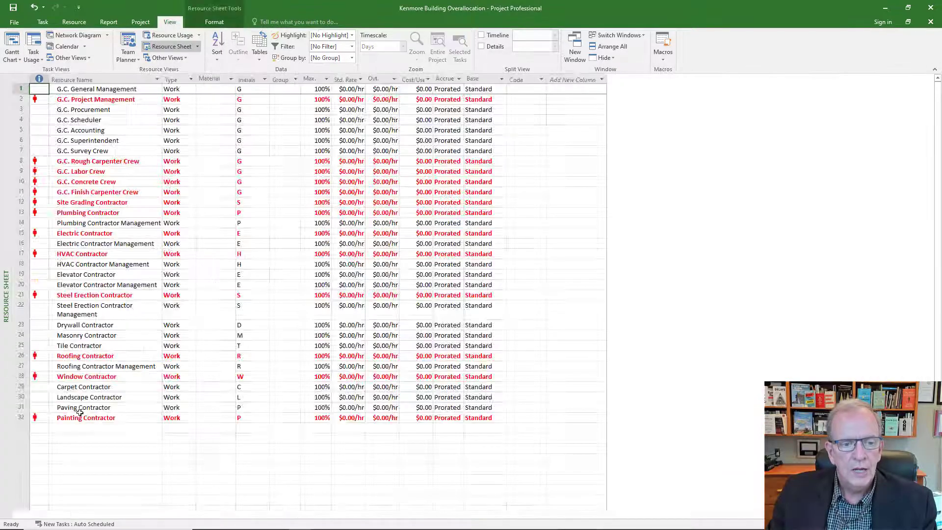
left_click(19, 101)
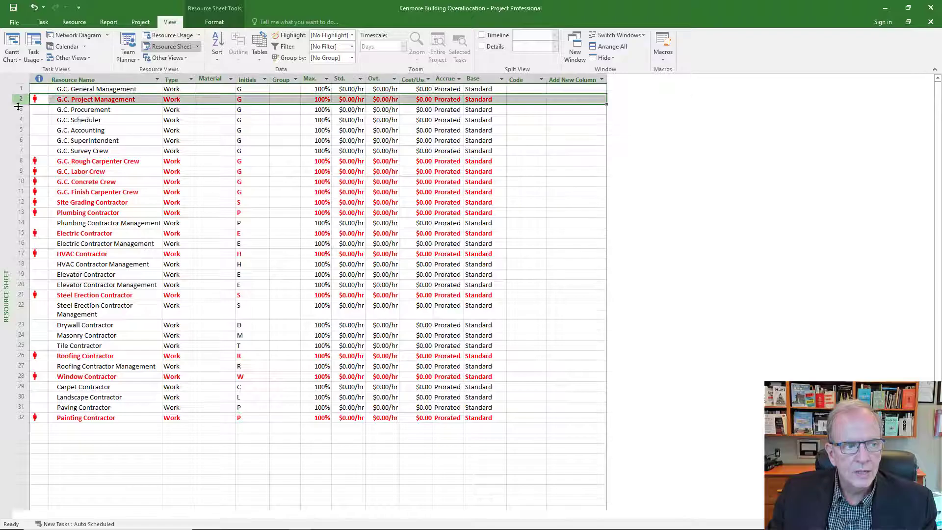
left_click(19, 161)
left_click(18, 171)
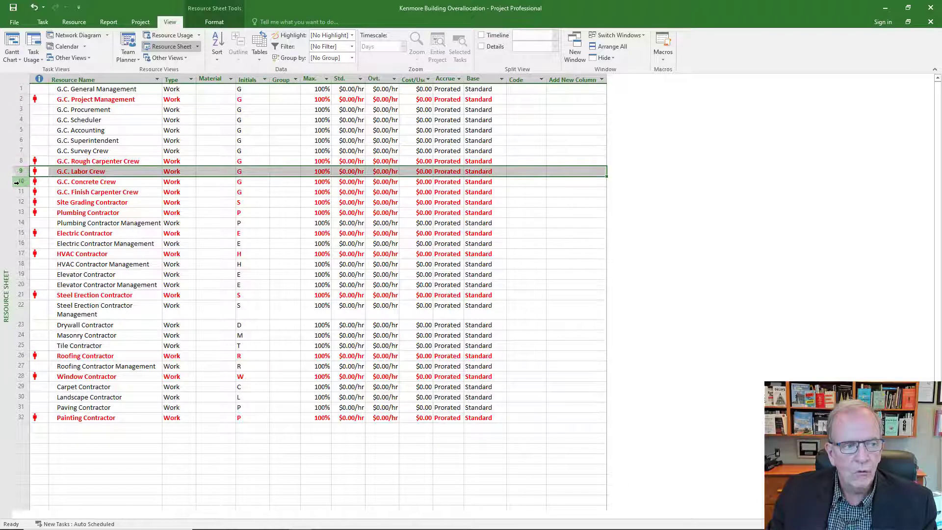
left_click(17, 182)
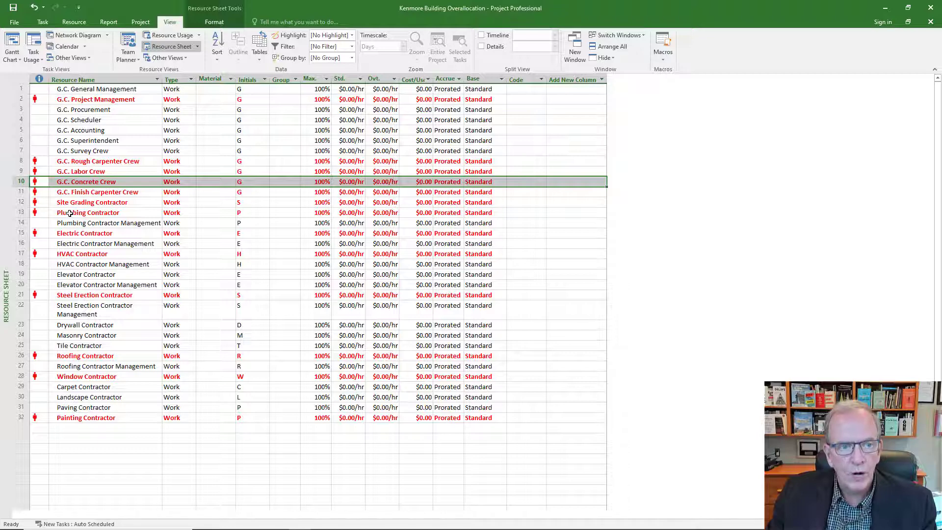
Step: Filter the resource list to Overallocated Resources, then set the filter back to No Filter
left_click(353, 47)
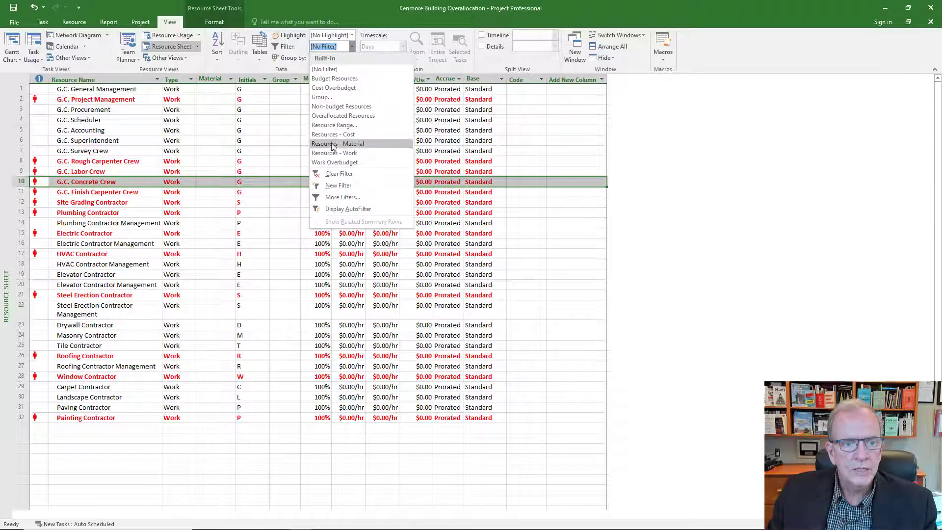
left_click(338, 117)
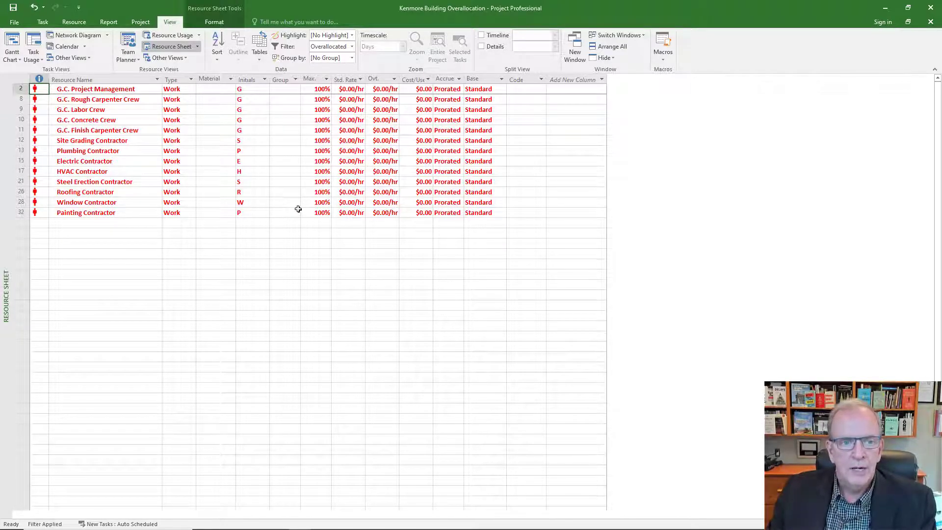
left_click(351, 45)
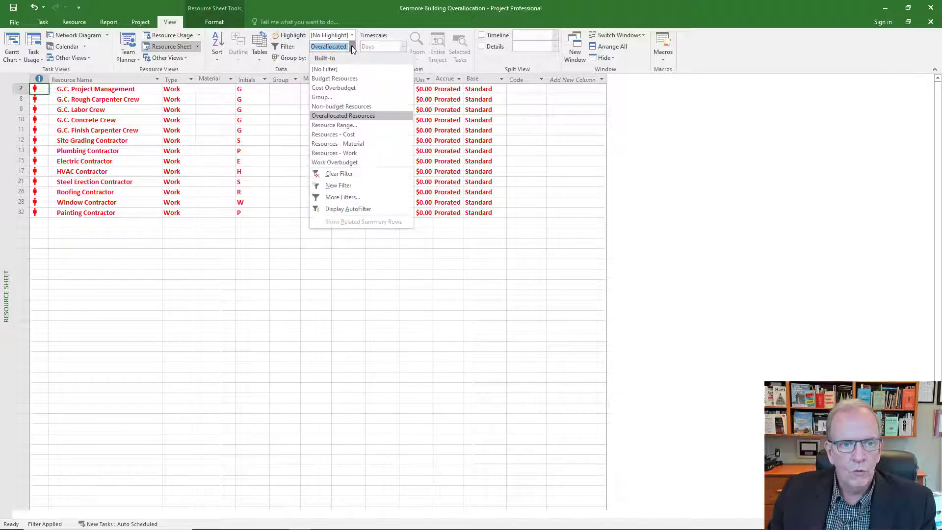
left_click(336, 74)
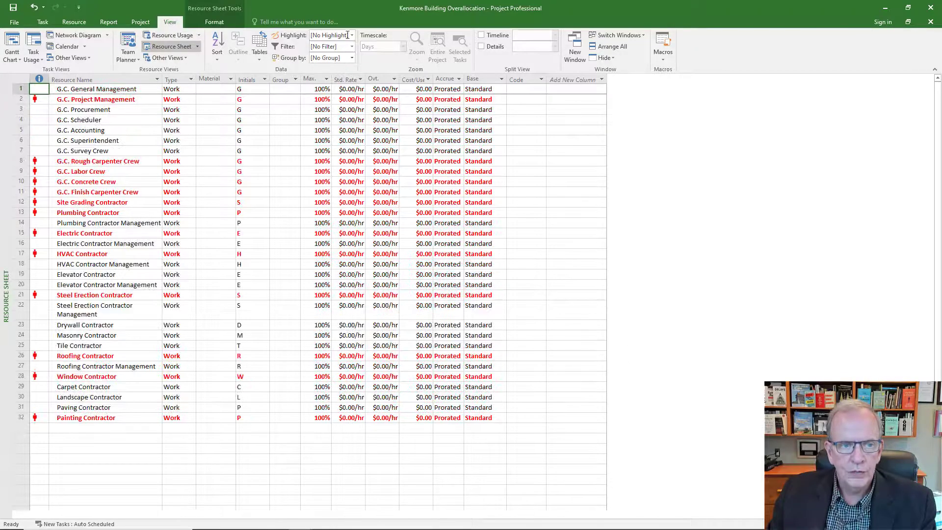
Step: Return to the Gantt Chart and show a split view with the Resource Graph in the lower pane
right_click(7, 175)
left_click(36, 191)
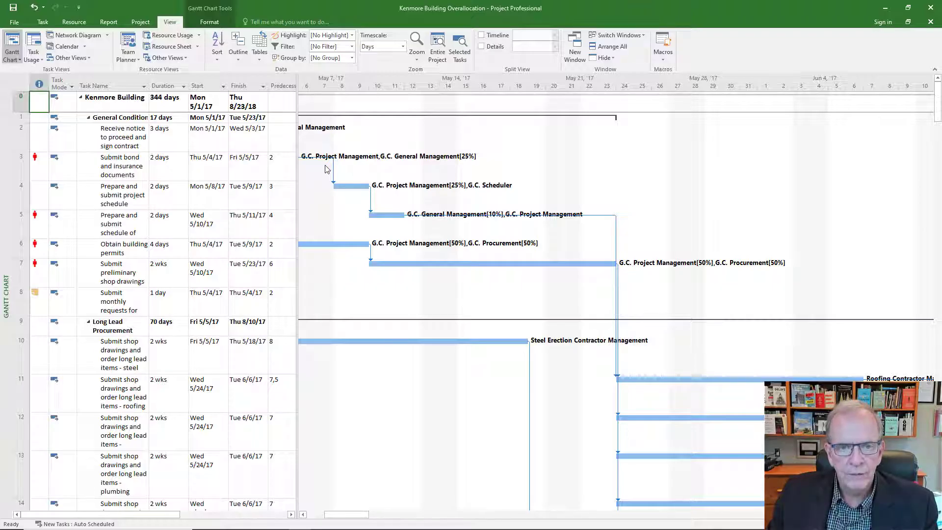
left_click(42, 23)
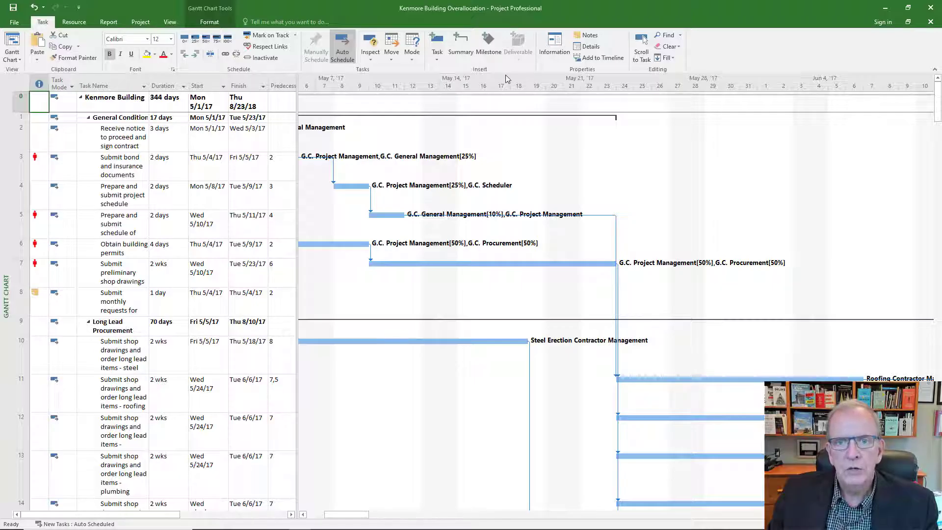
left_click(590, 46)
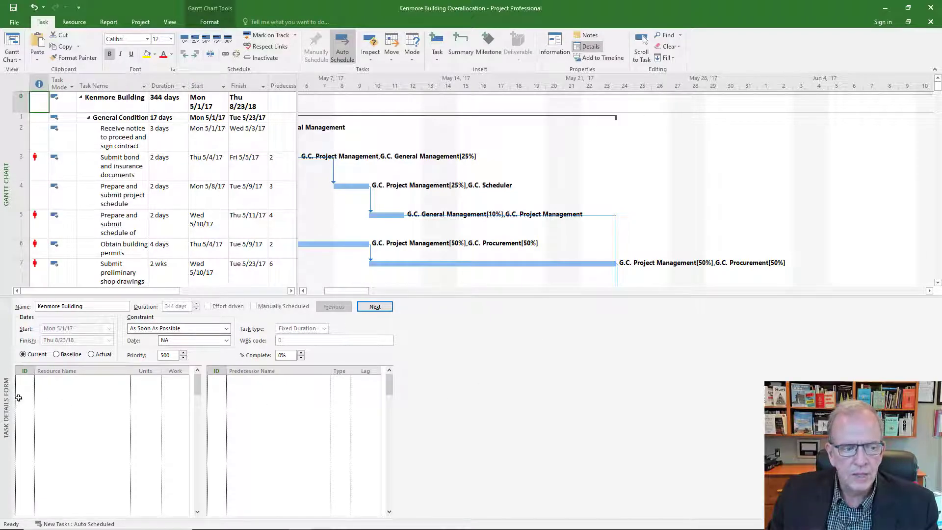
right_click(4, 390)
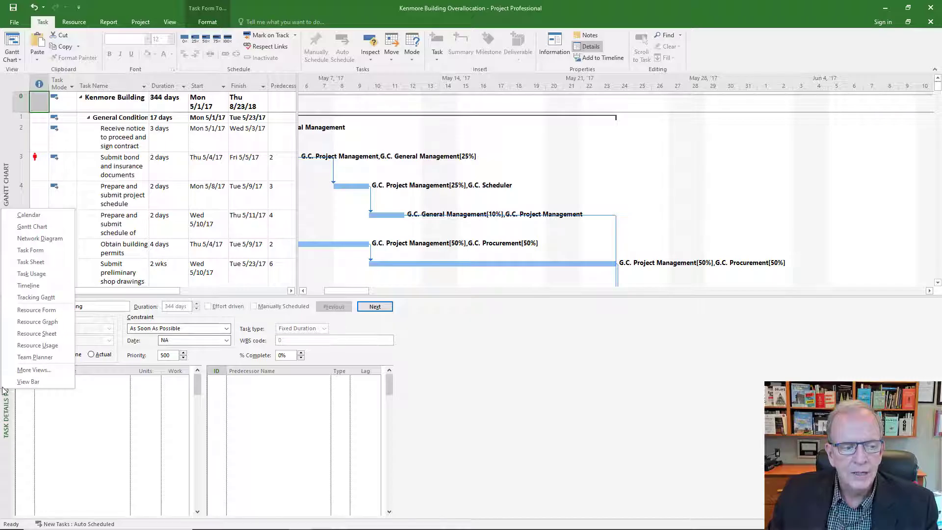
left_click(33, 322)
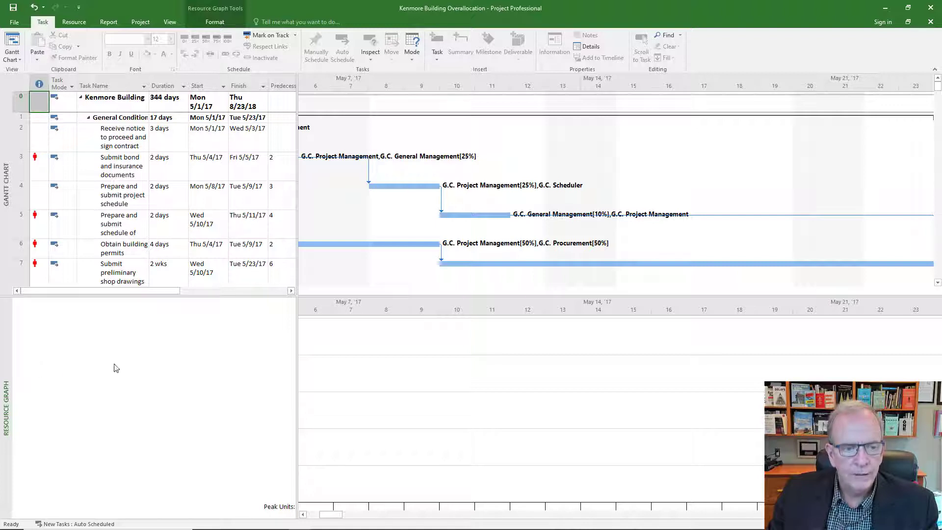
Step: Select the Submit bond and insurance documents task and review its resource's allocation in the graph around the task dates
left_click(26, 163)
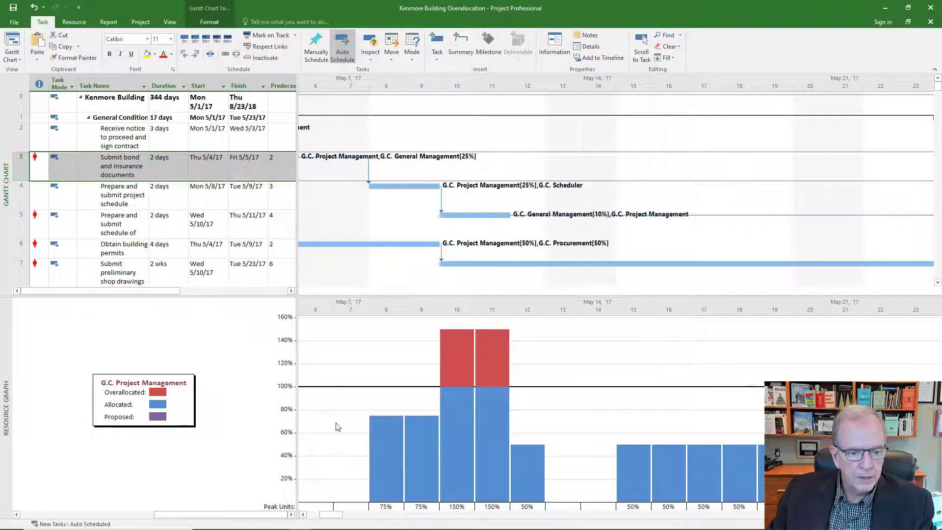
left_click(303, 515)
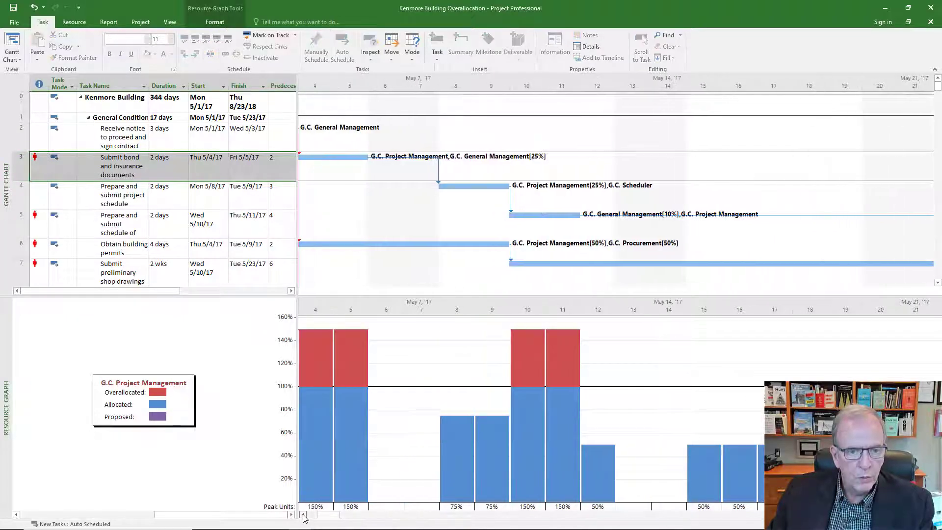
left_click(303, 515)
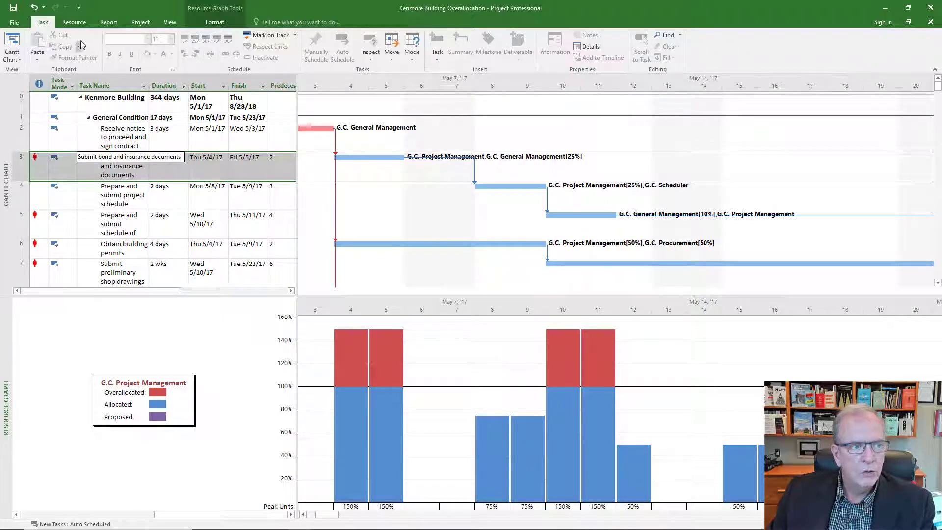
Step: Open the Assign Resources dialog for the Submit bond and insurance documents task
left_click(74, 22)
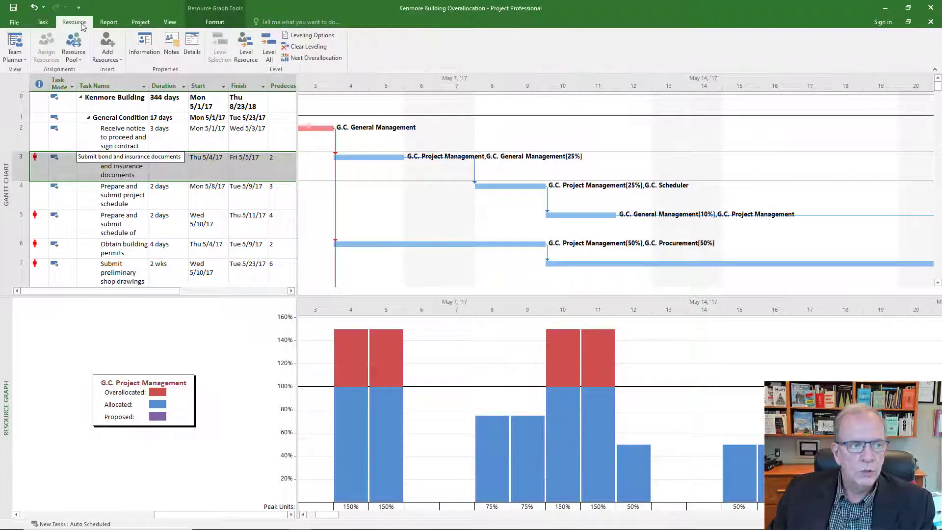
left_click(24, 170)
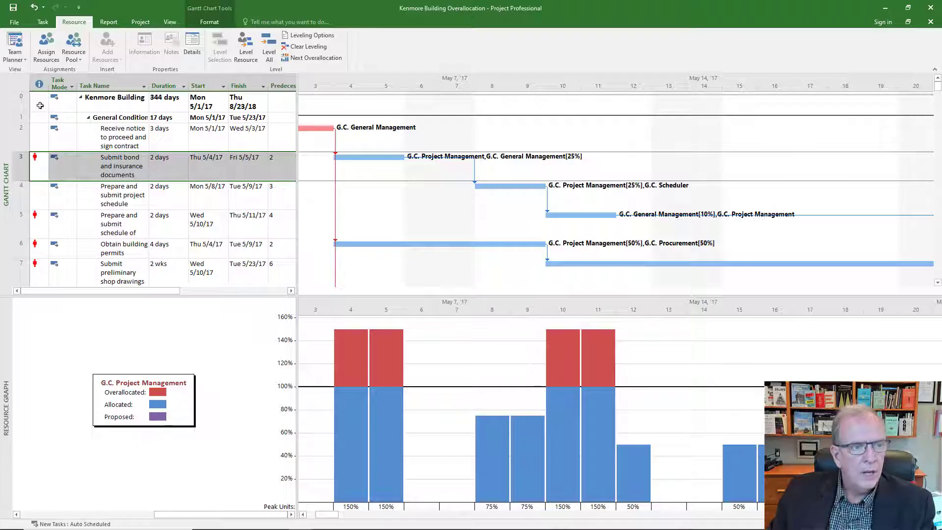
left_click(47, 49)
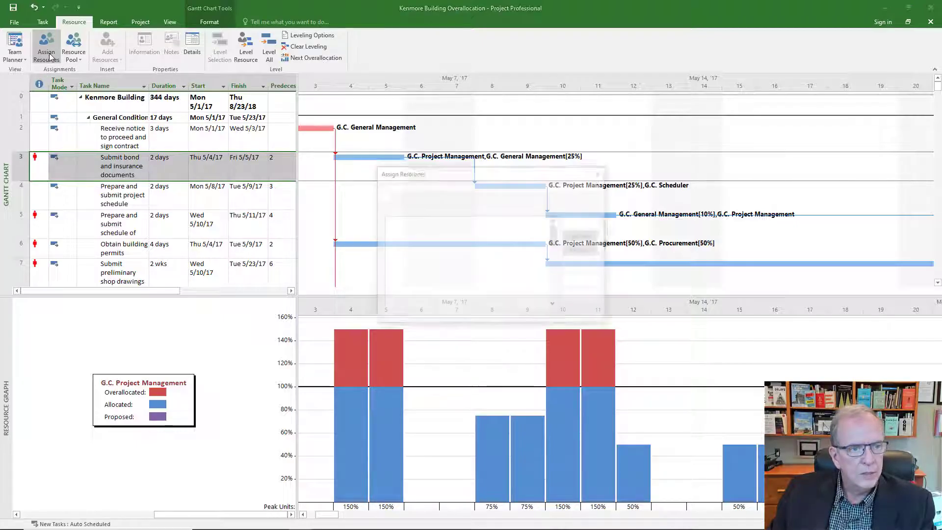
Step: In the Assign Resources dialog, reduce G.C. Project Management's units on the Submit bond and insurance documents task to 50%
left_click_drag(458, 174, 678, 176)
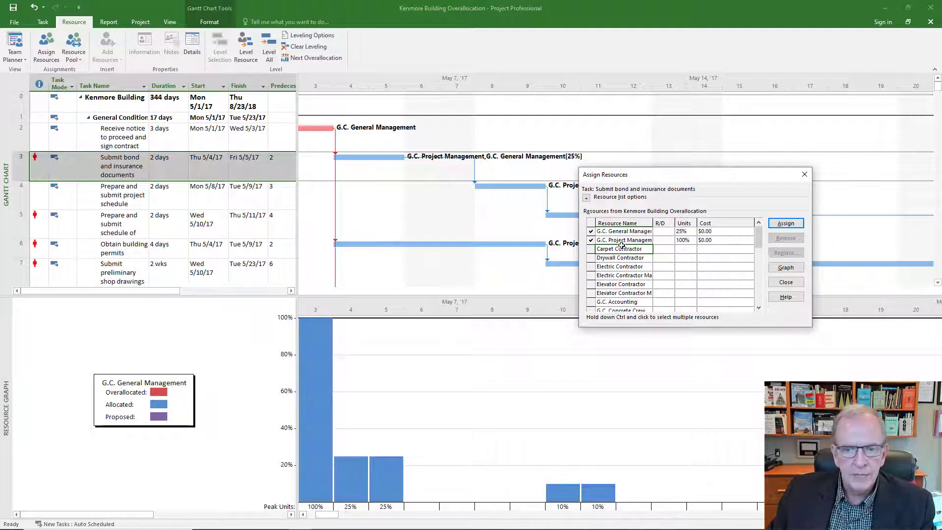
left_click_drag(697, 176, 684, 232)
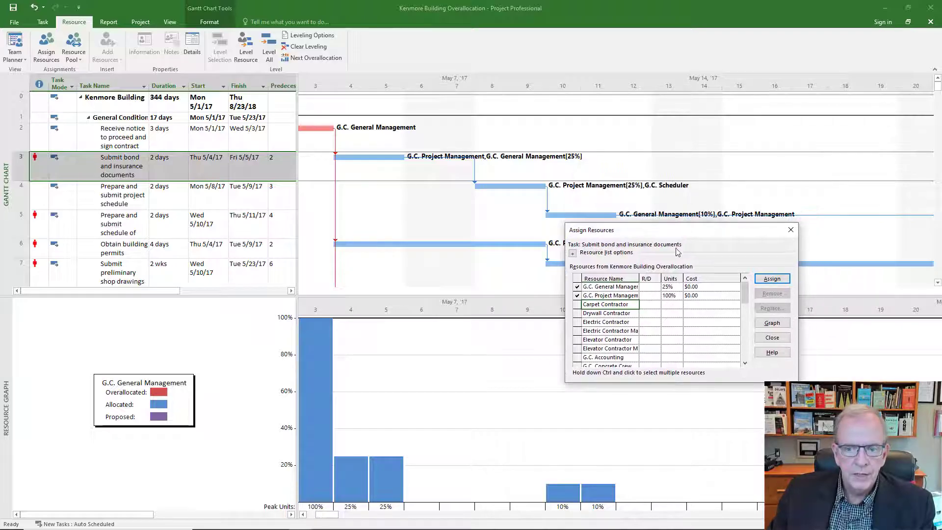
left_click(671, 297)
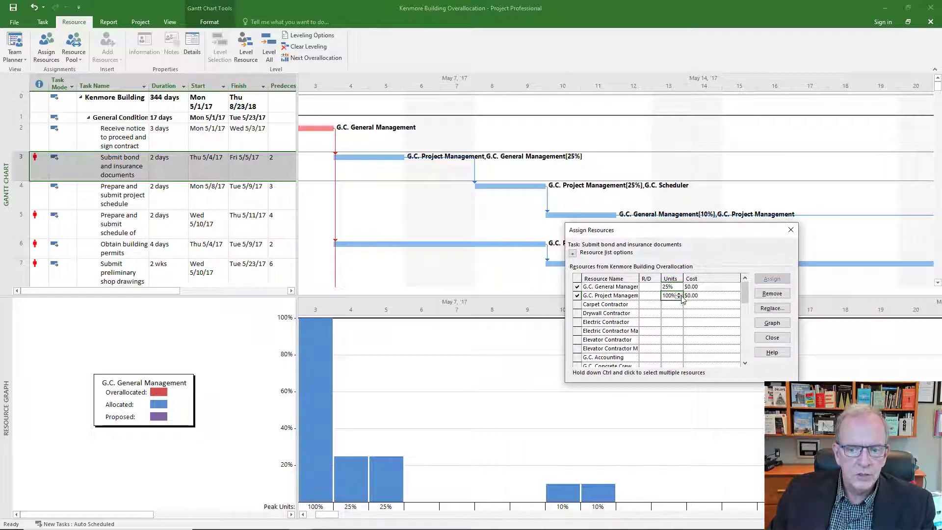
left_click(679, 298)
left_click(679, 297)
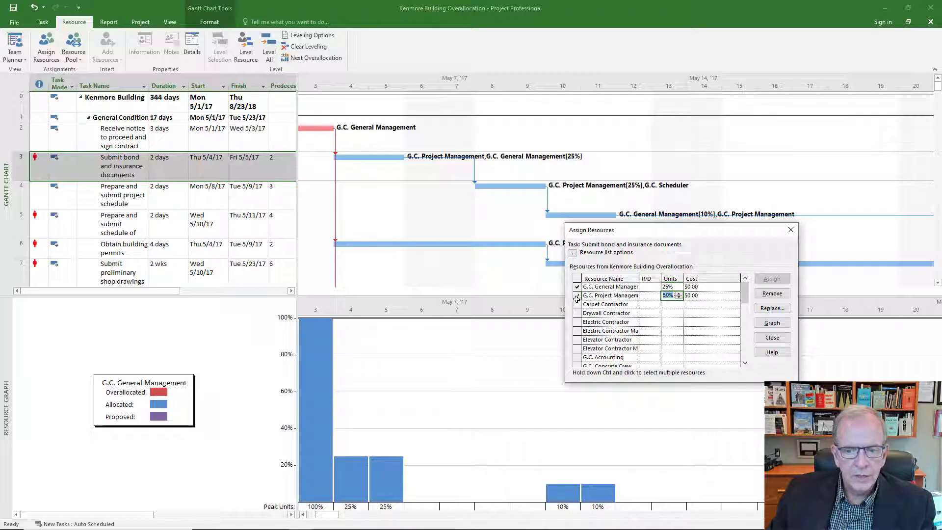
left_click(622, 307)
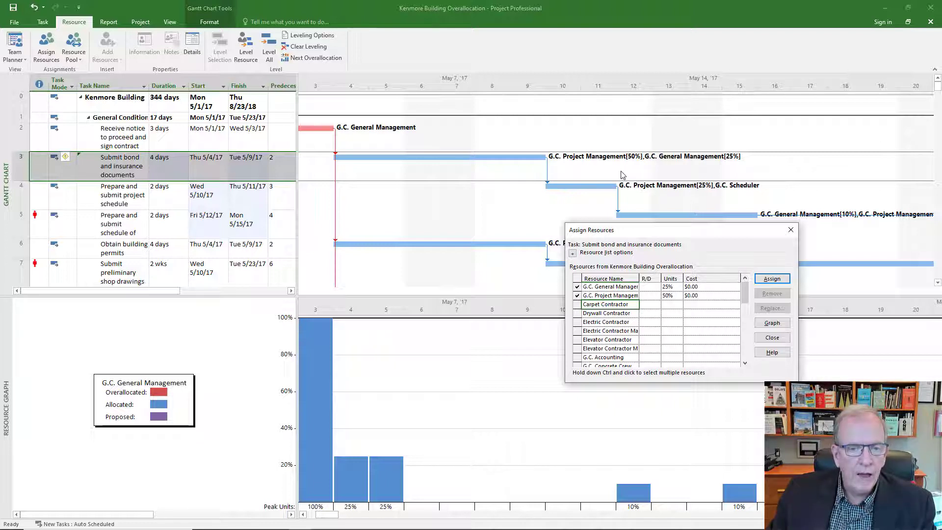
Step: Select the Prepare and submit schedule of values task and close the Assign Resources dialog
mouse_move(405, 155)
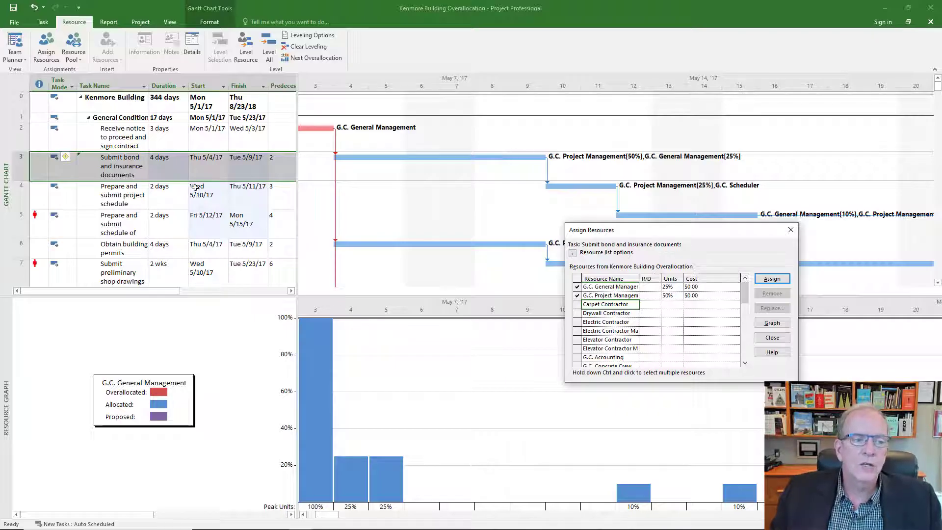
left_click(172, 161)
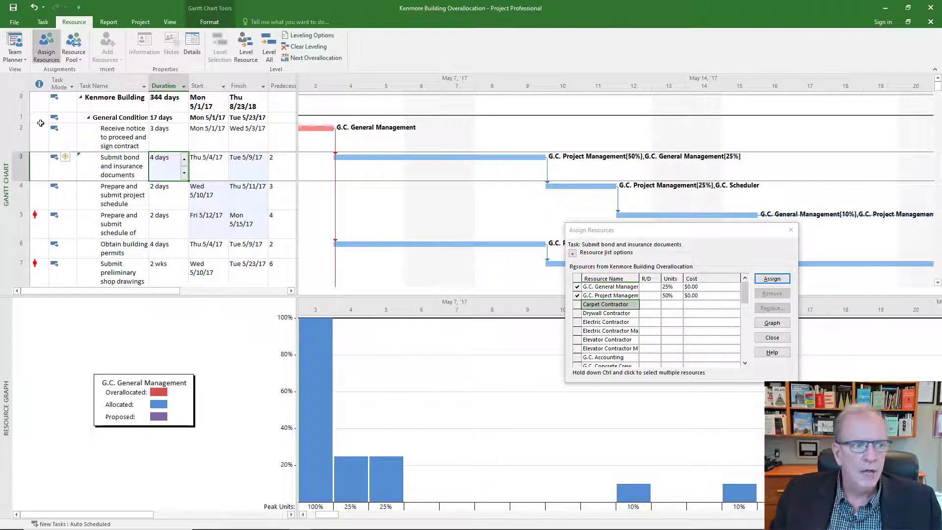
left_click(39, 224)
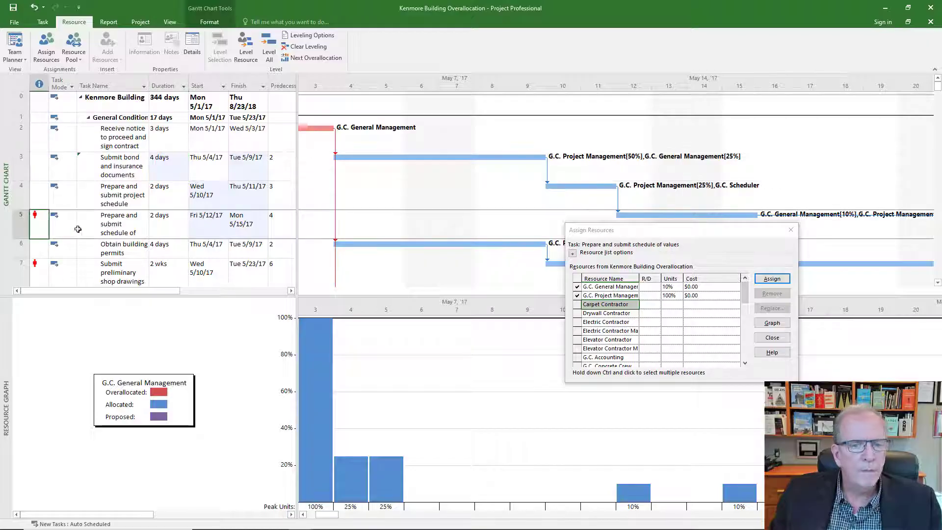
scroll(78, 229, "down", 2)
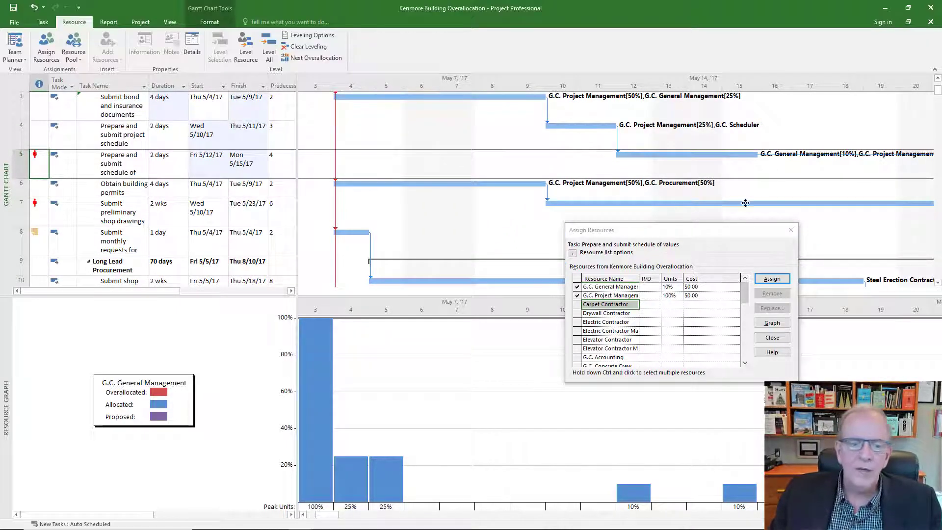
left_click(790, 230)
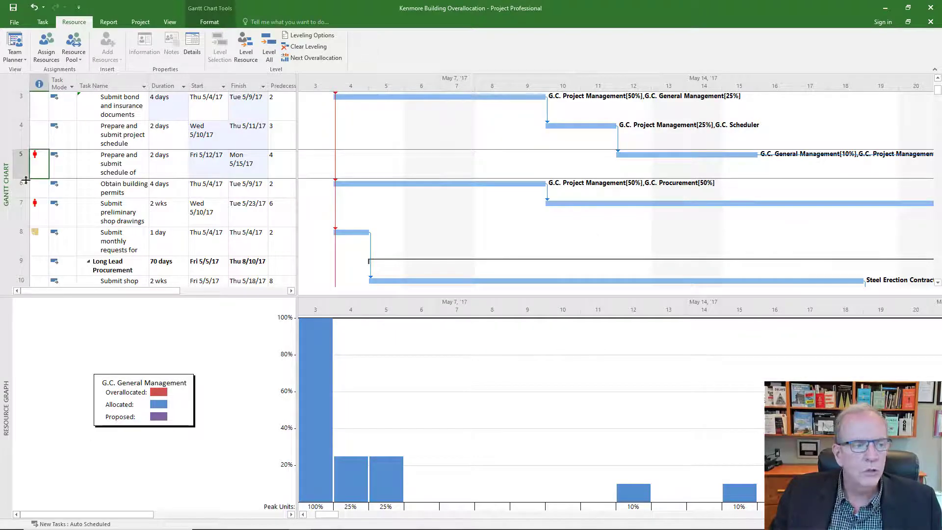
Step: Examine the overallocation indicator of Prepare and submit schedule of values and G.C. Project Management's allocation in the Resource Graph
mouse_move(44, 154)
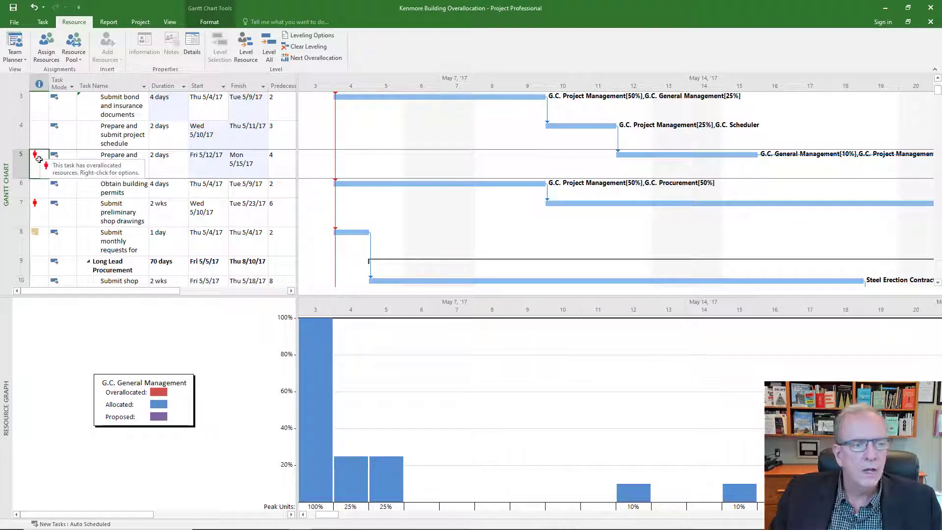
left_click(24, 164)
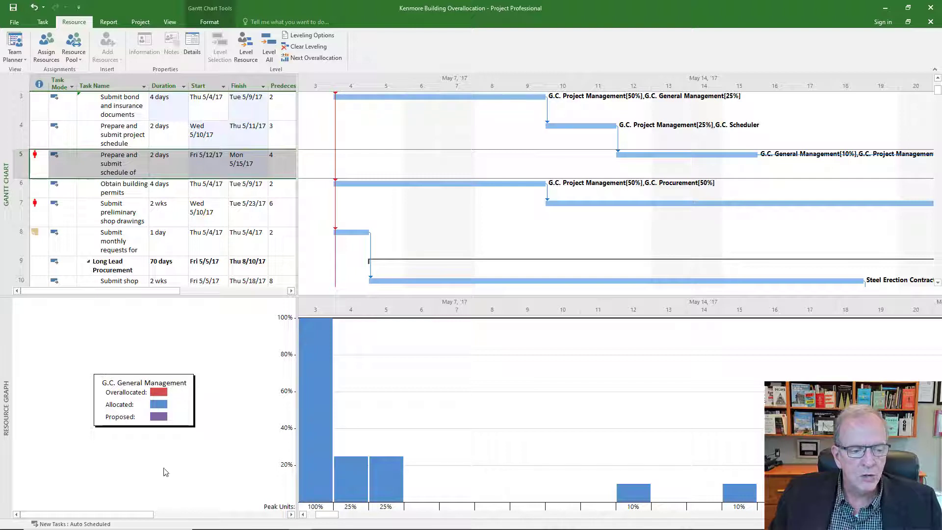
left_click(291, 514)
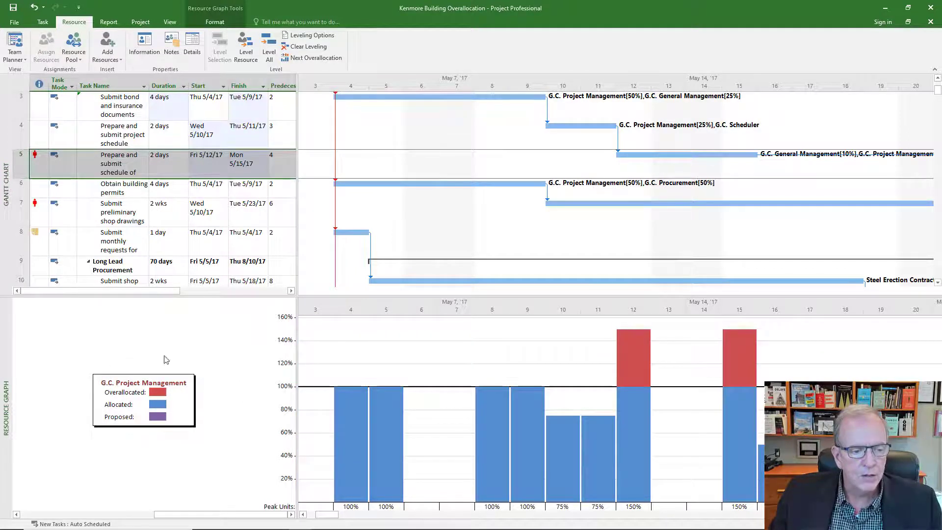
left_click_drag(192, 518, 281, 518)
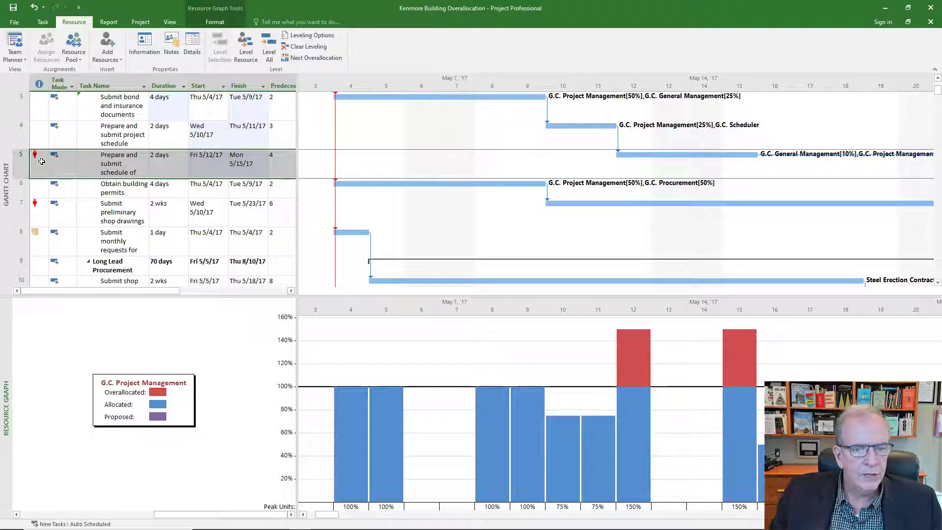
mouse_move(42, 161)
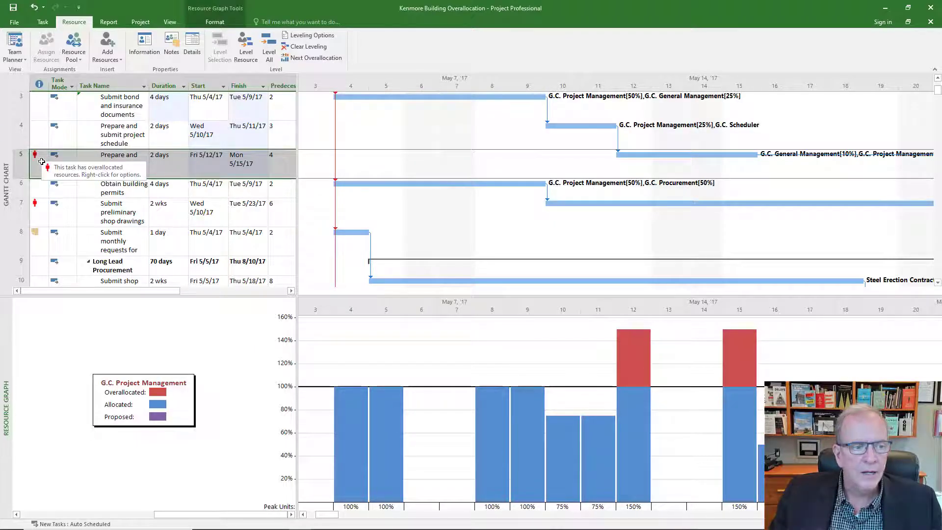
left_click(16, 203)
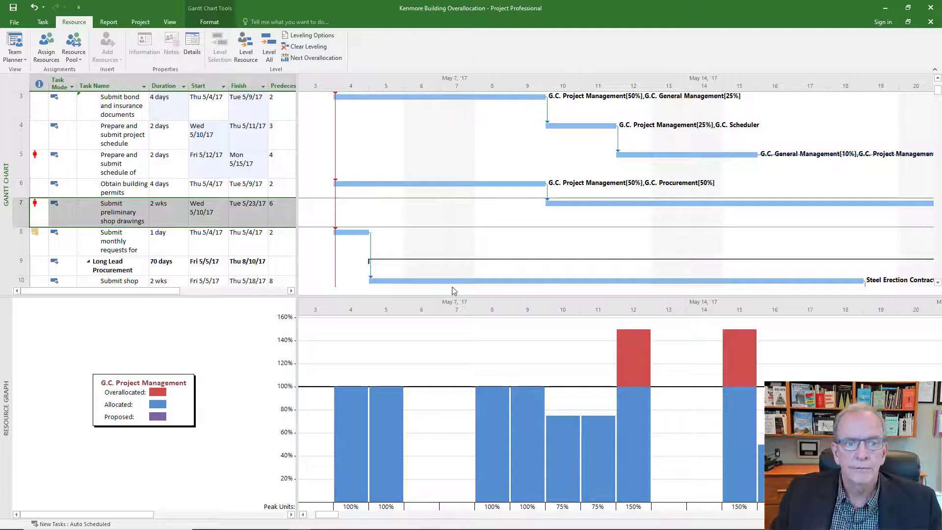
left_click(212, 240)
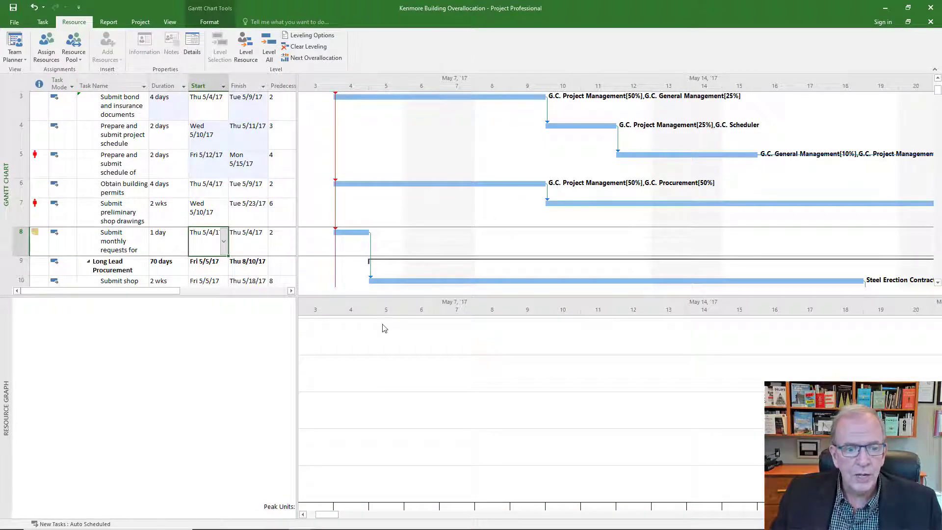
Step: Show the Task Details Form in the lower pane, then switch the lower pane back to the Resource Graph
left_click(42, 21)
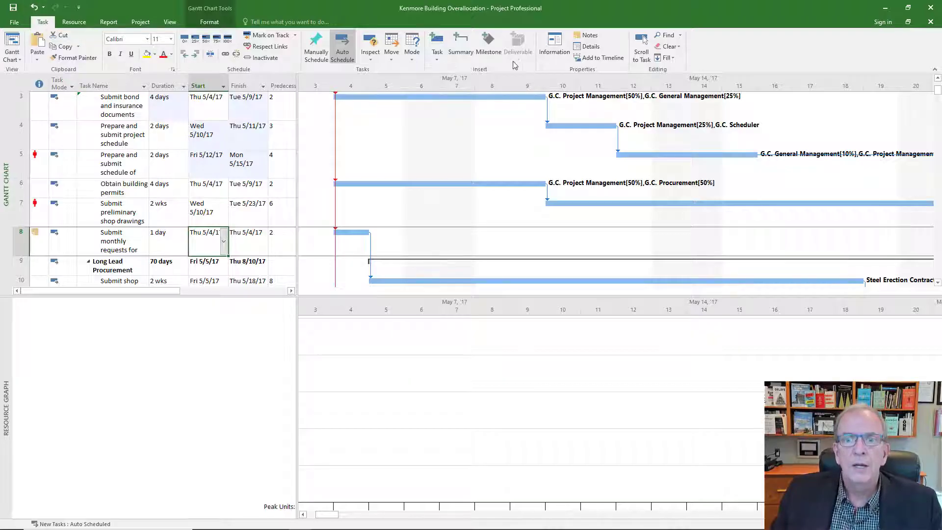
left_click(583, 49)
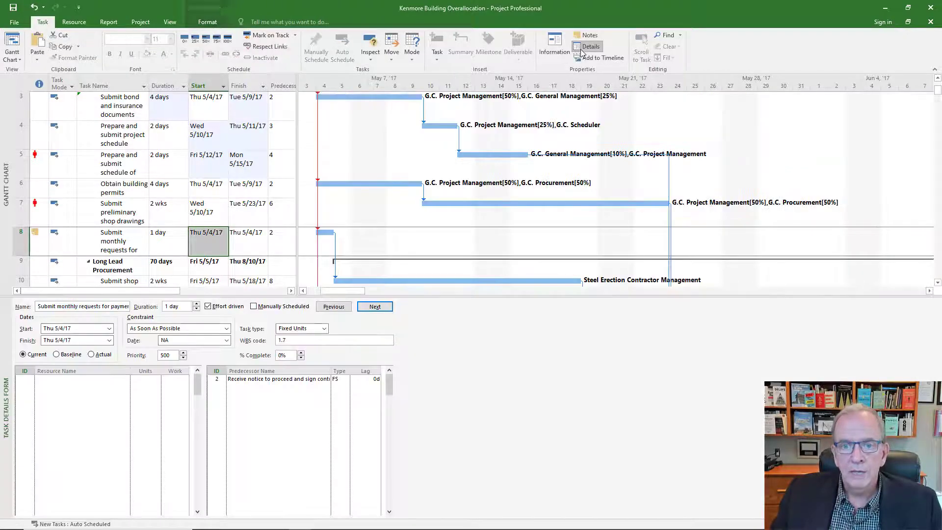
left_click(584, 49)
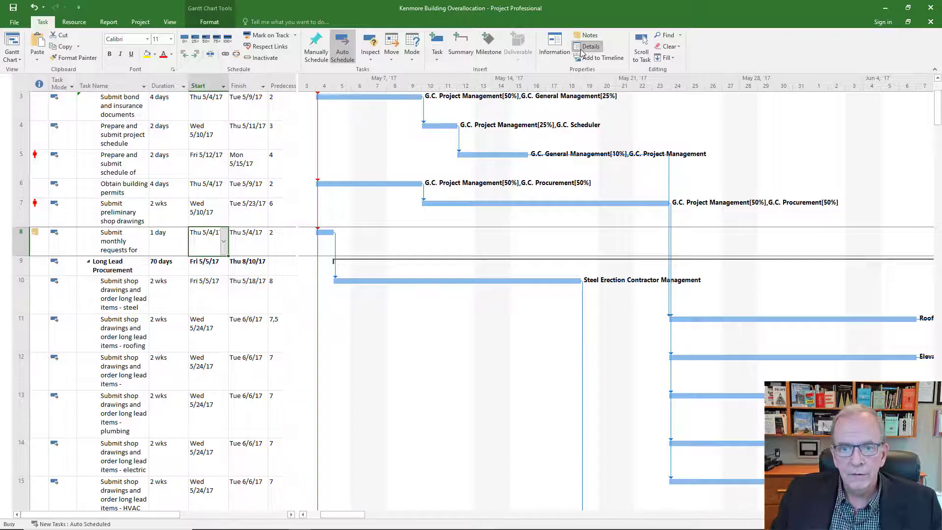
left_click(586, 46)
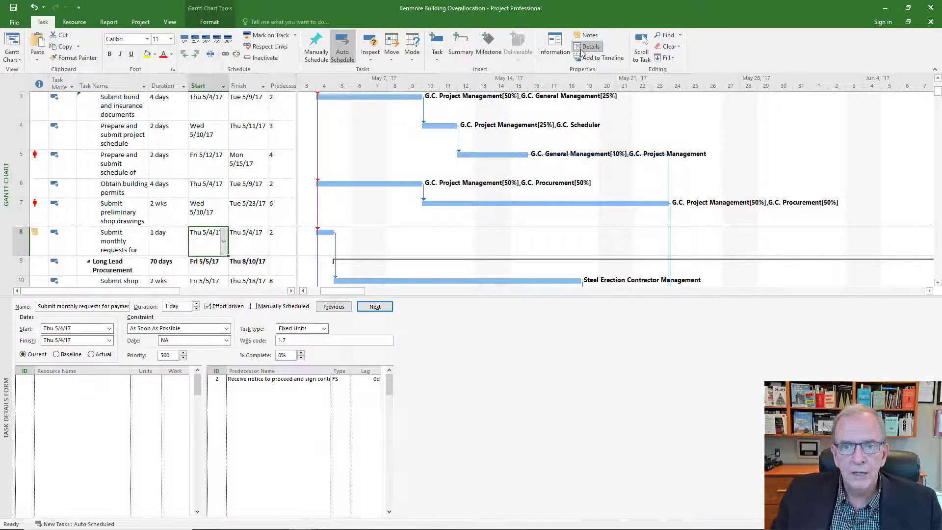
right_click(6, 396)
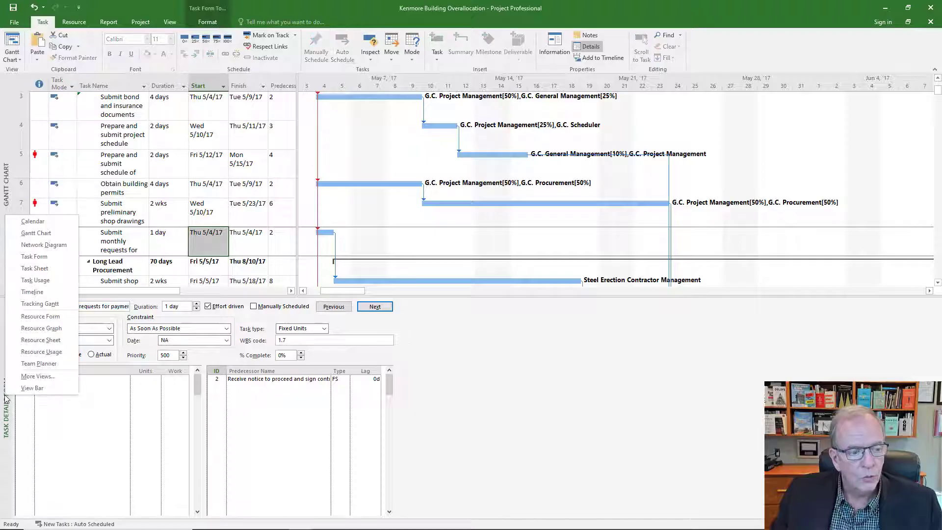
left_click(45, 329)
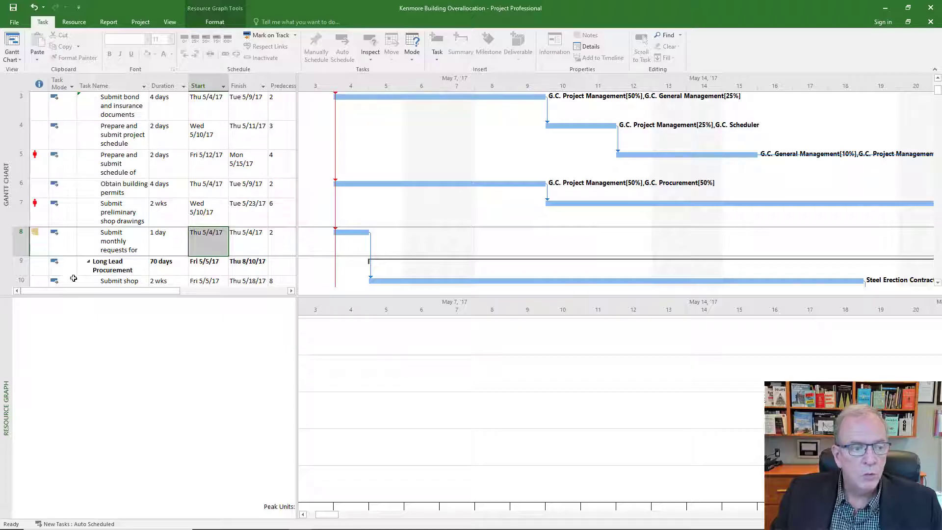
Step: Select the Submit preliminary shop drawings task and review the G.C. Procurement and G.C. Project Management allocations in the graph
left_click(62, 212)
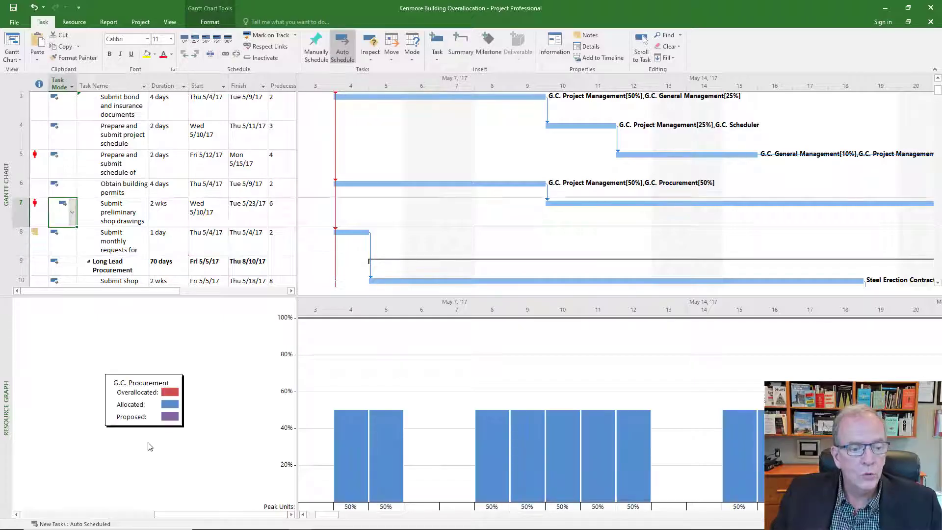
left_click(16, 515)
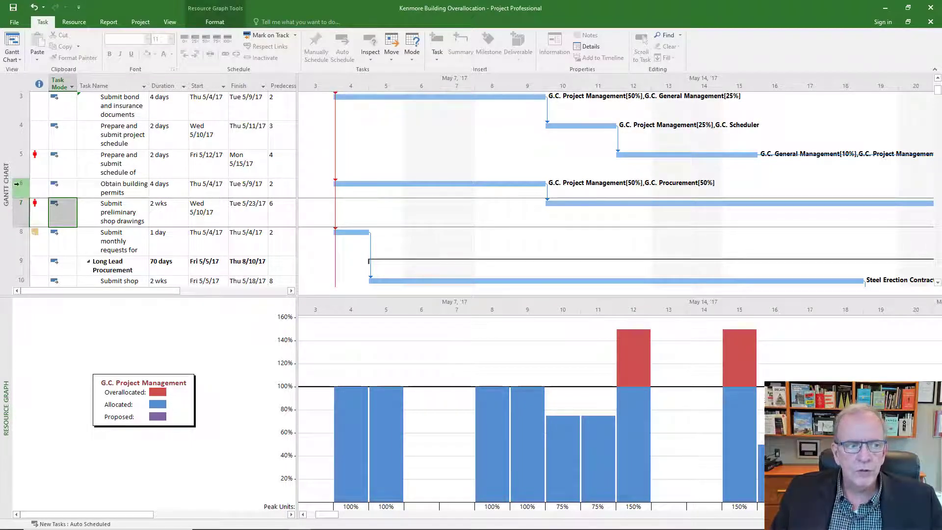
scroll(62, 155, "down", 1)
left_click(57, 155)
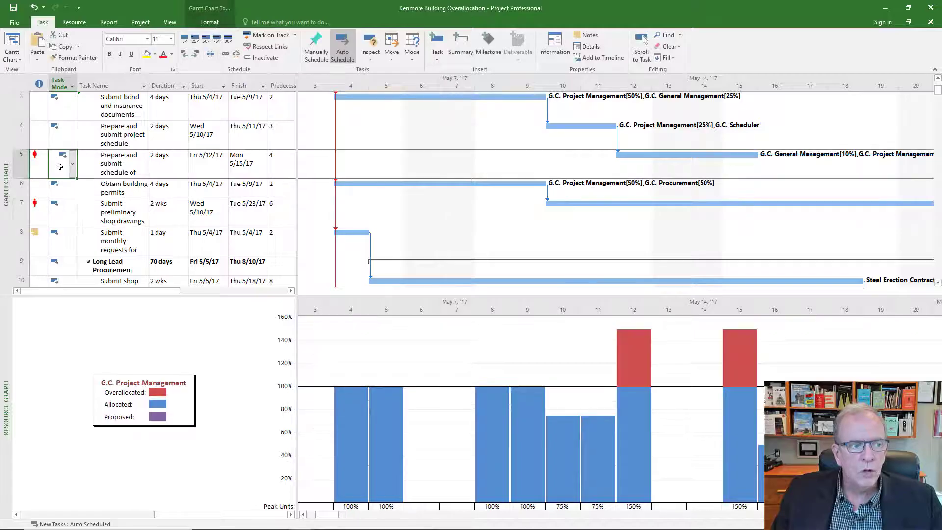
scroll(58, 166, "down", 10)
scroll(59, 166, "down", 1)
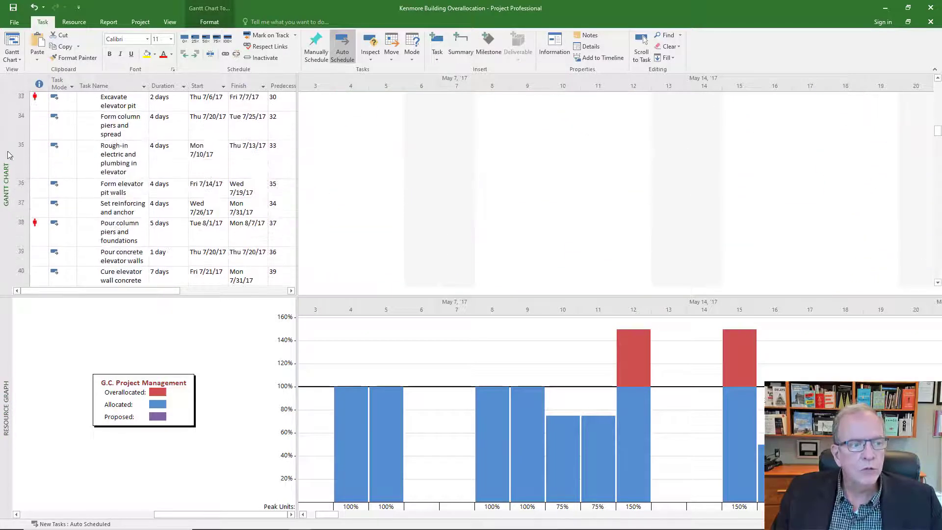
Step: Remove the split view so only the Gantt Chart is displayed
mouse_move(35, 232)
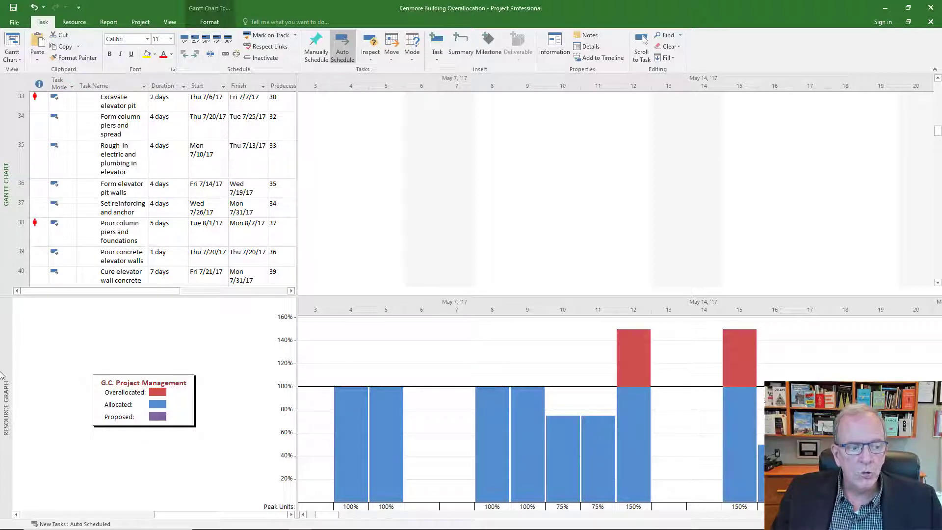
right_click(8, 355)
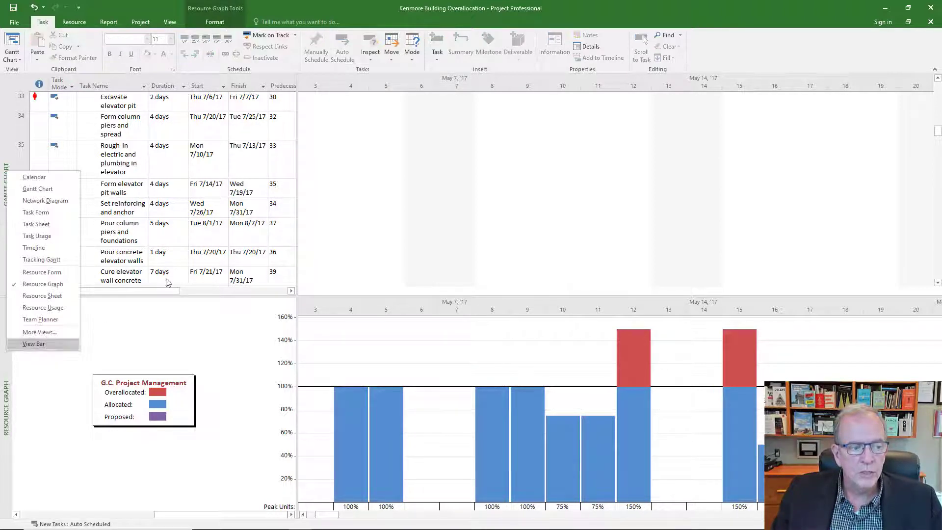
left_click(199, 264)
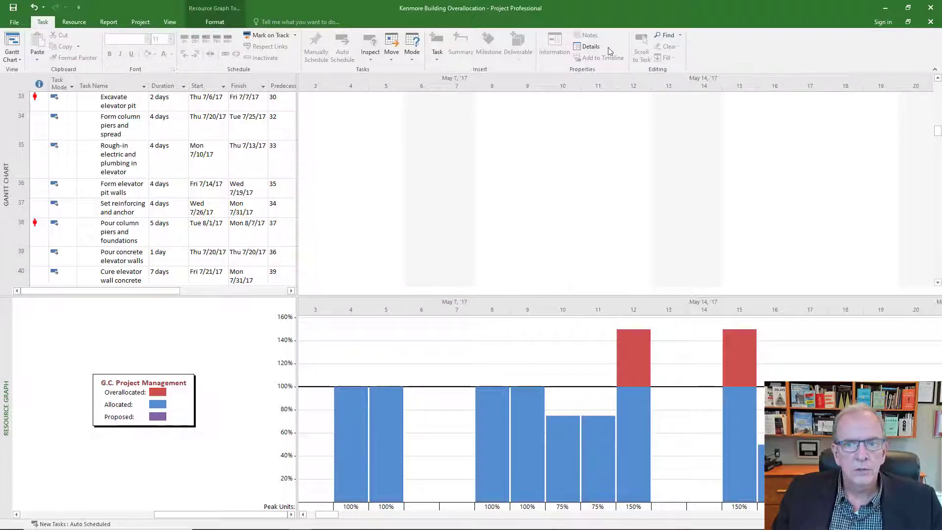
left_click(596, 50)
left_click(593, 47)
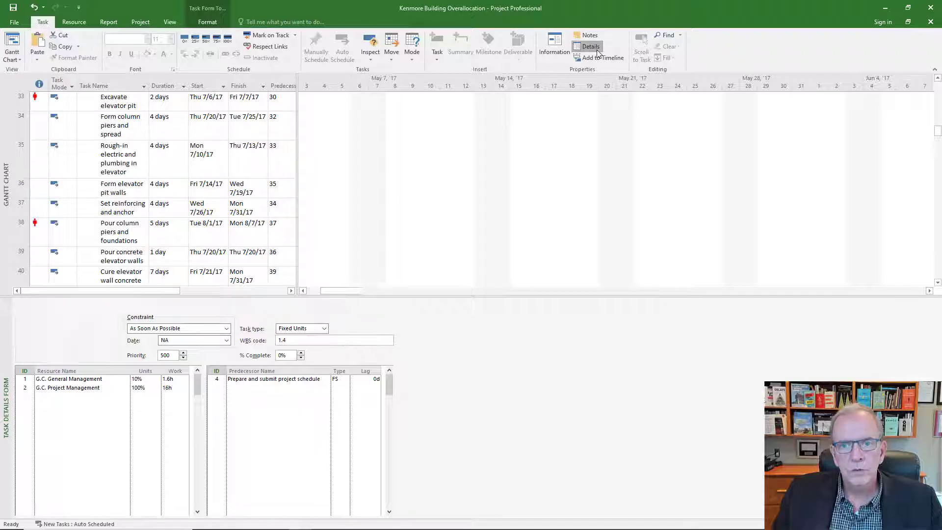
Step: Switch to the Resource Sheet view to review resources, then return to the Gantt Chart
right_click(3, 163)
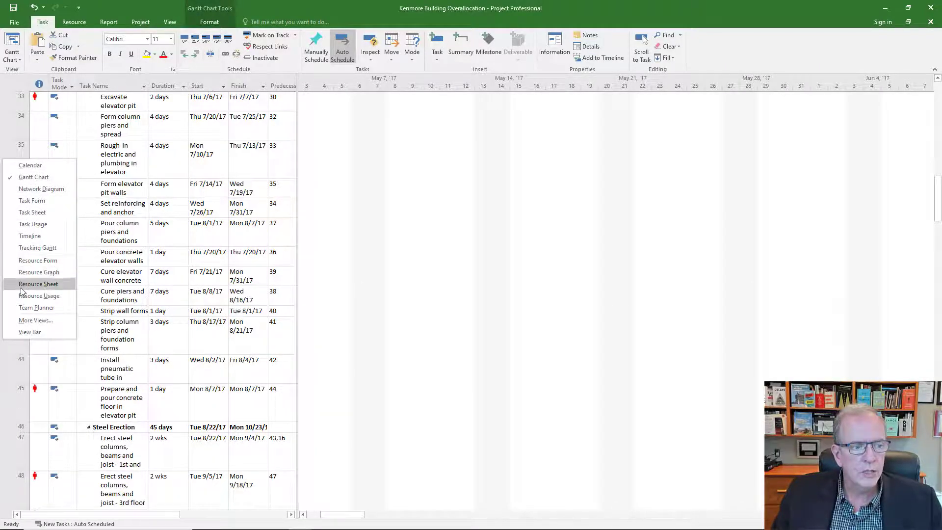
left_click(38, 284)
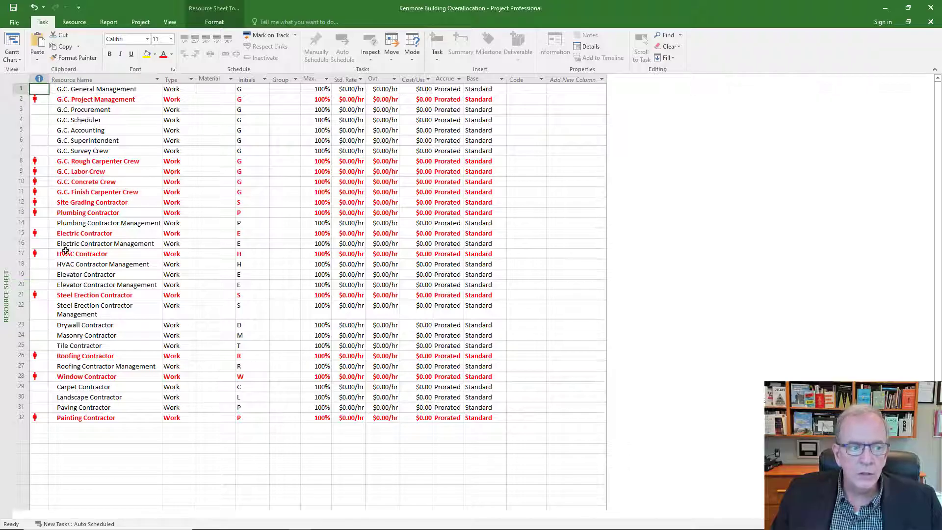
right_click(4, 136)
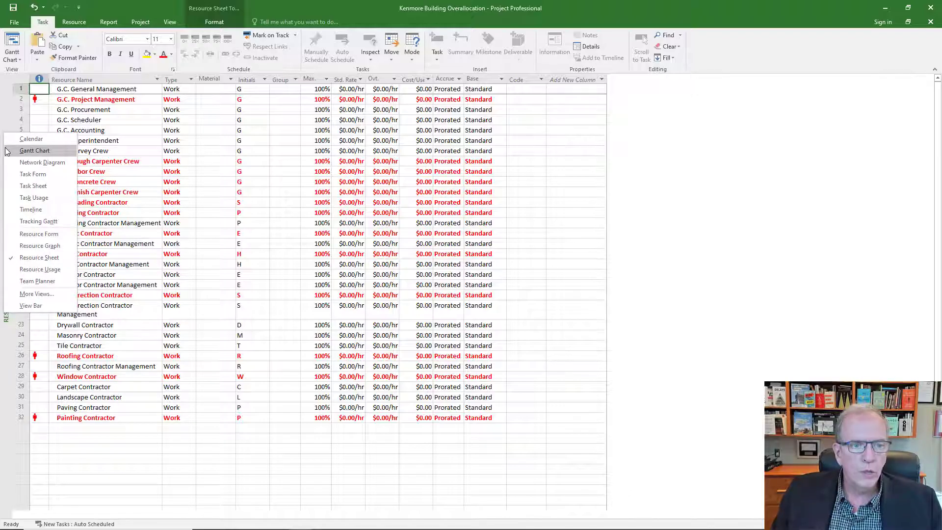
left_click(34, 151)
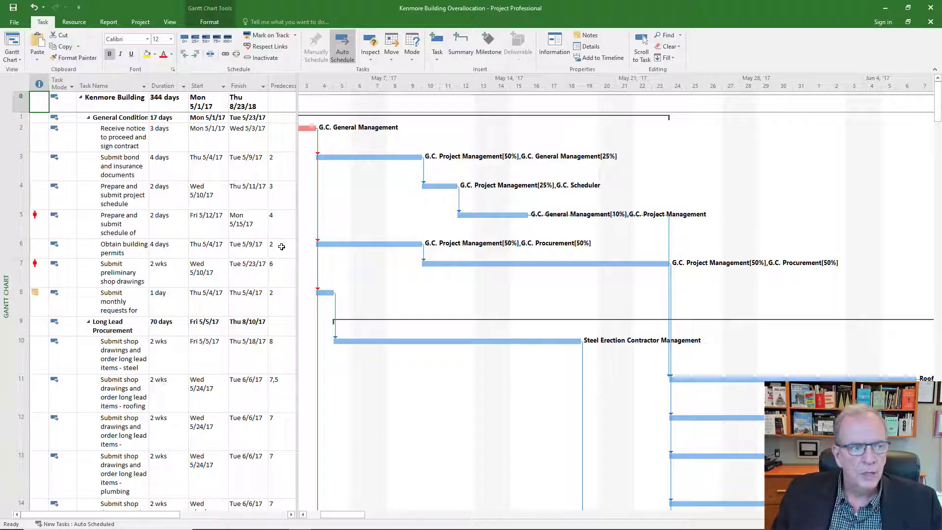
Step: Set the Resource Leveling options to automatic leveling calculations and level all resources in the project
left_click(78, 24)
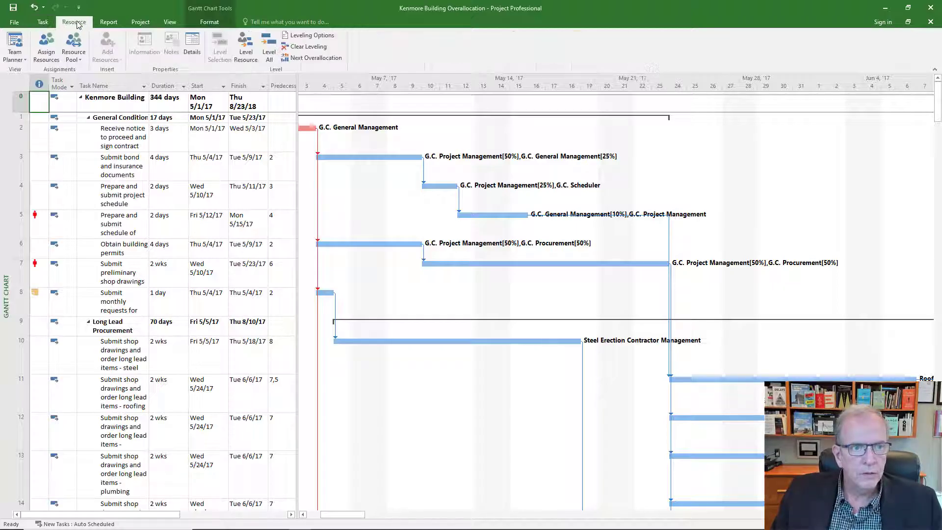
left_click(302, 38)
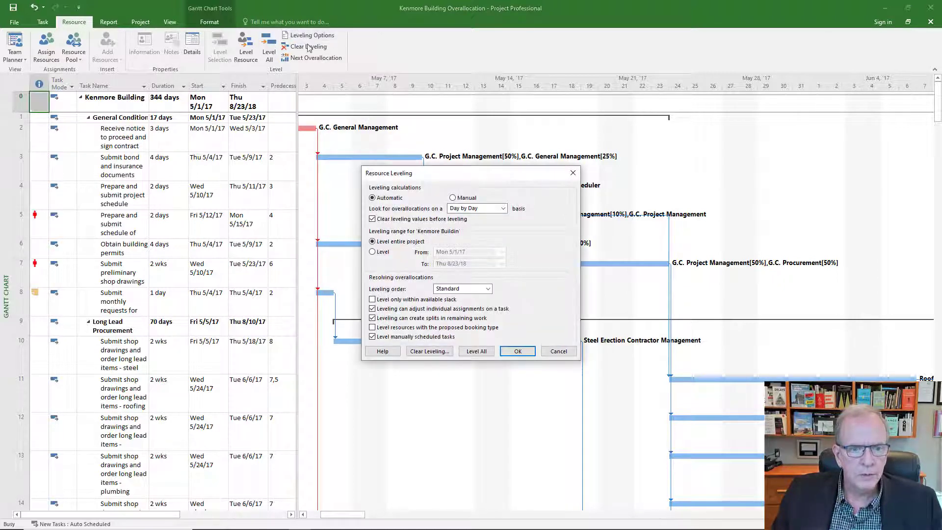
left_click_drag(474, 179, 527, 121)
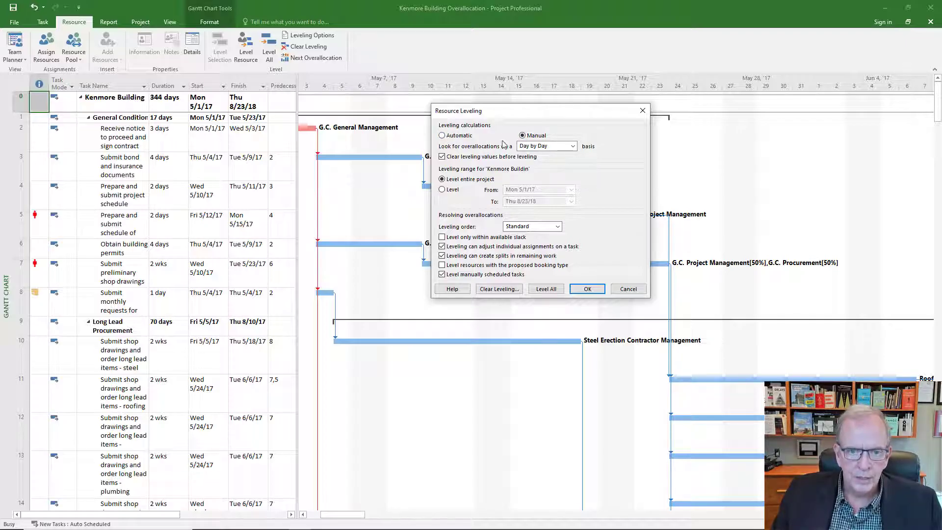
left_click(442, 136)
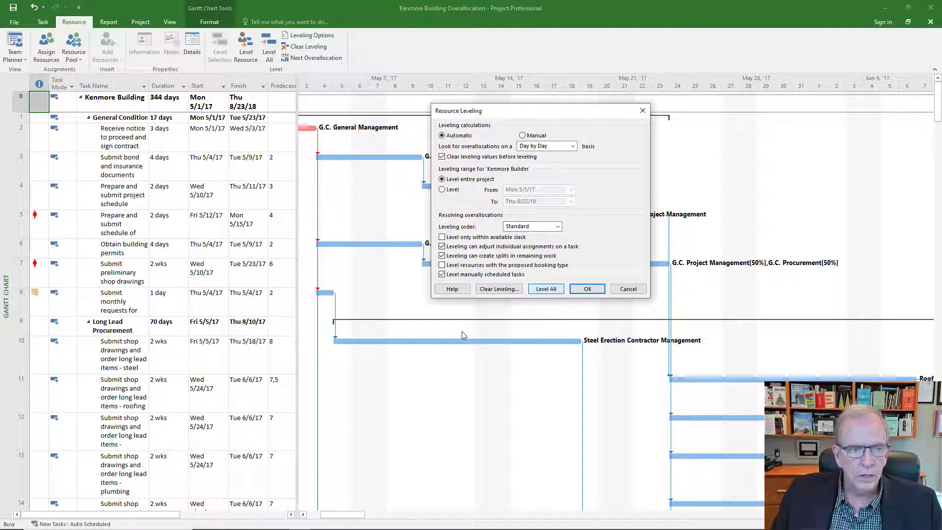
left_click(538, 292)
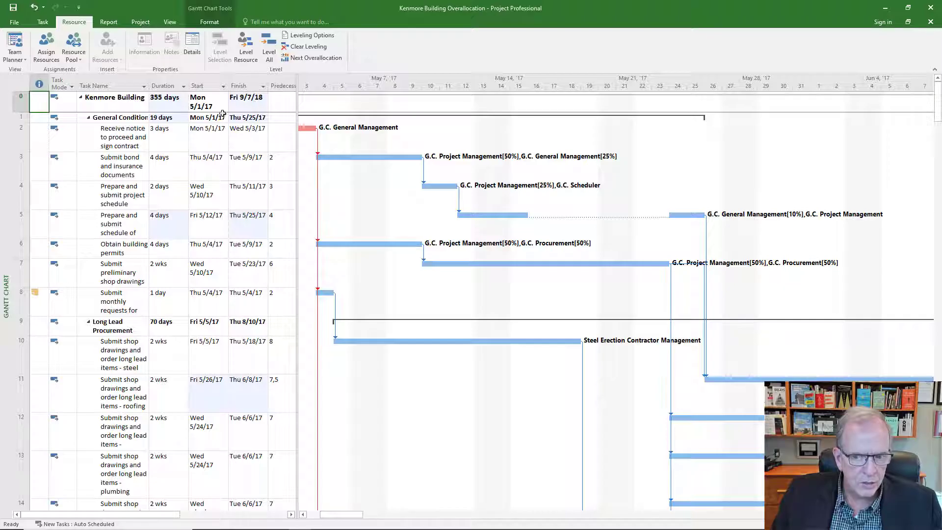
Step: Undo the resource leveling of the project
scroll(54, 269, "down", 6)
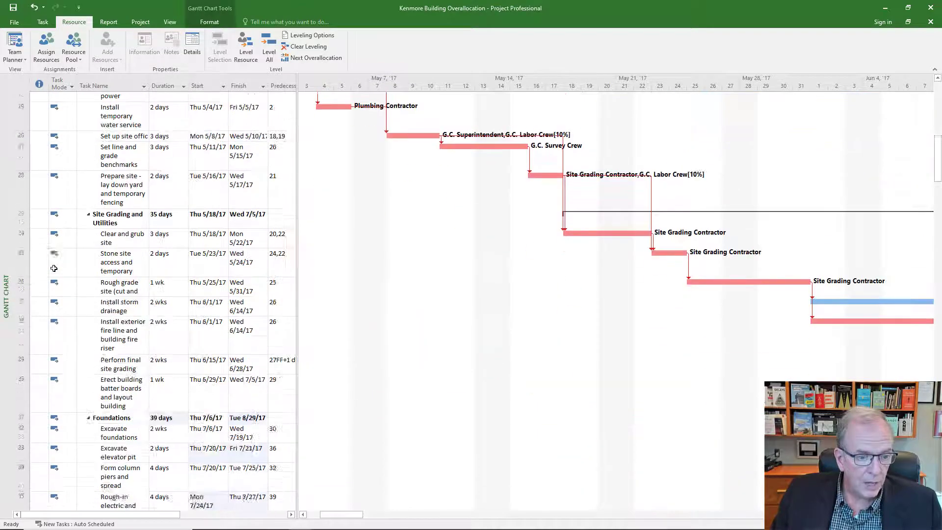
scroll(54, 268, "down", 10)
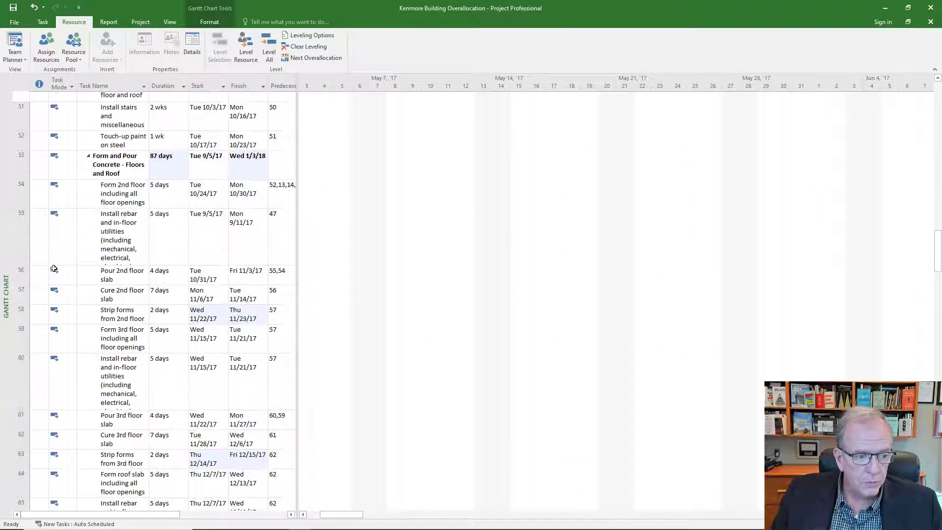
scroll(54, 268, "down", 10)
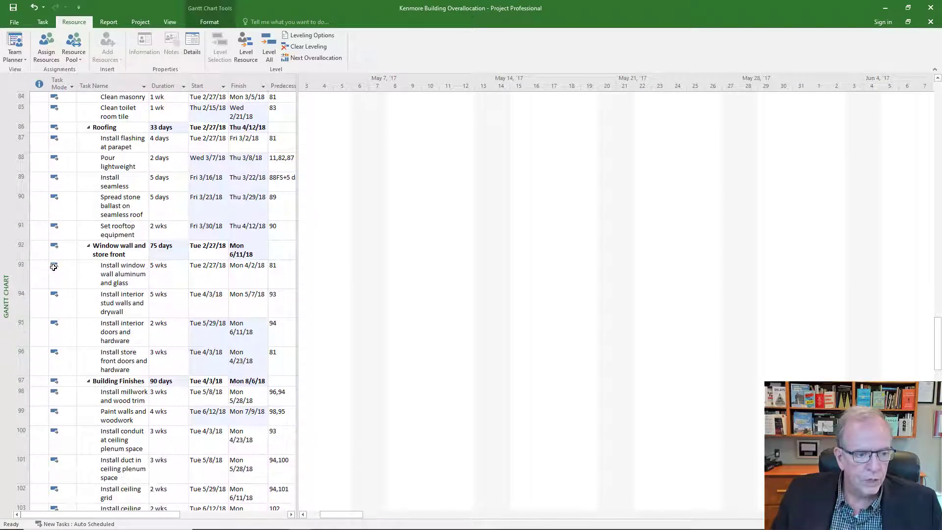
scroll(54, 266, "up", 13)
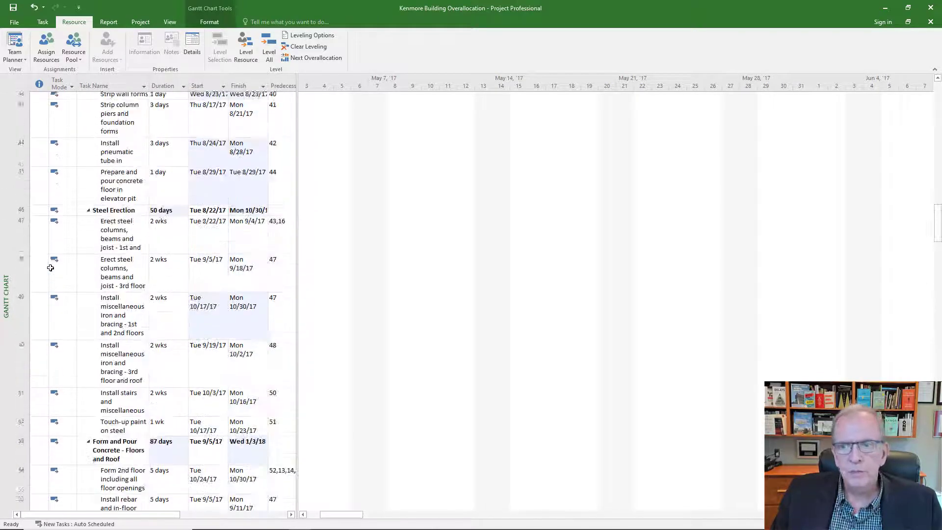
scroll(51, 267, "up", 10)
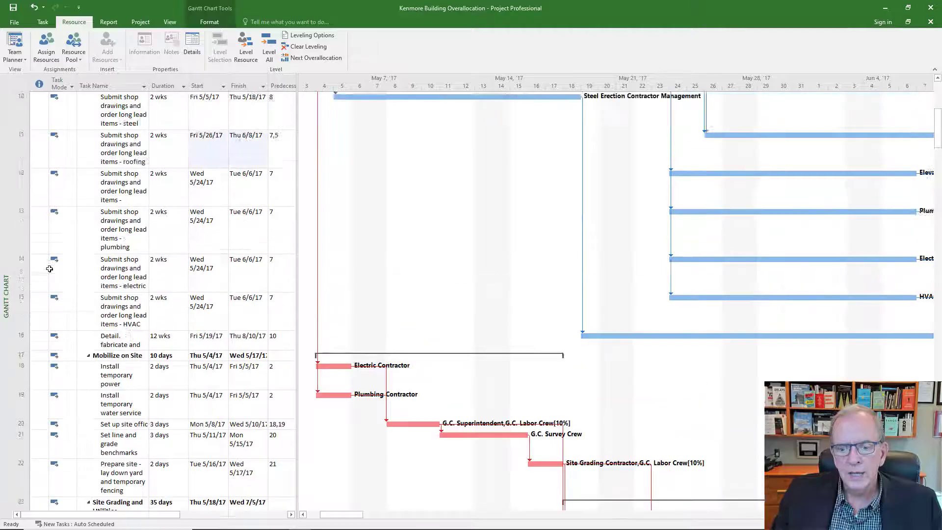
scroll(49, 269, "up", 4)
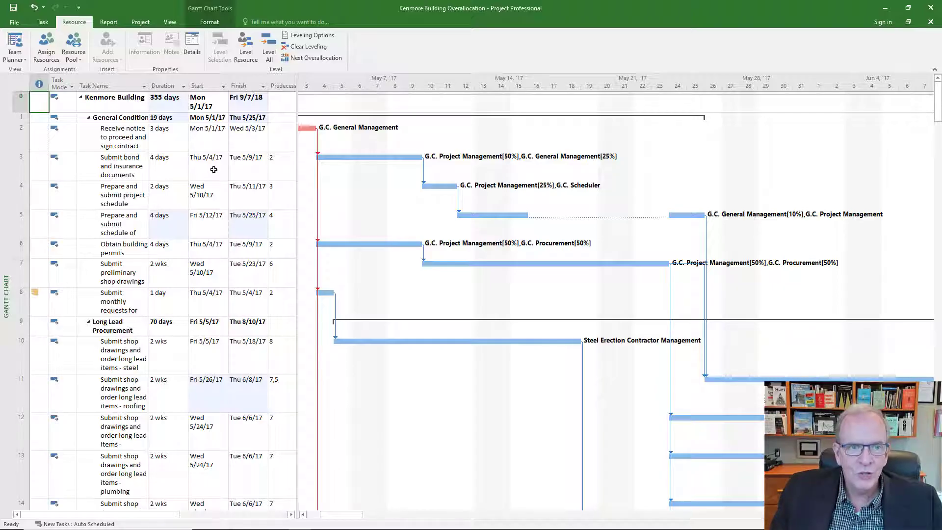
left_click(33, 7)
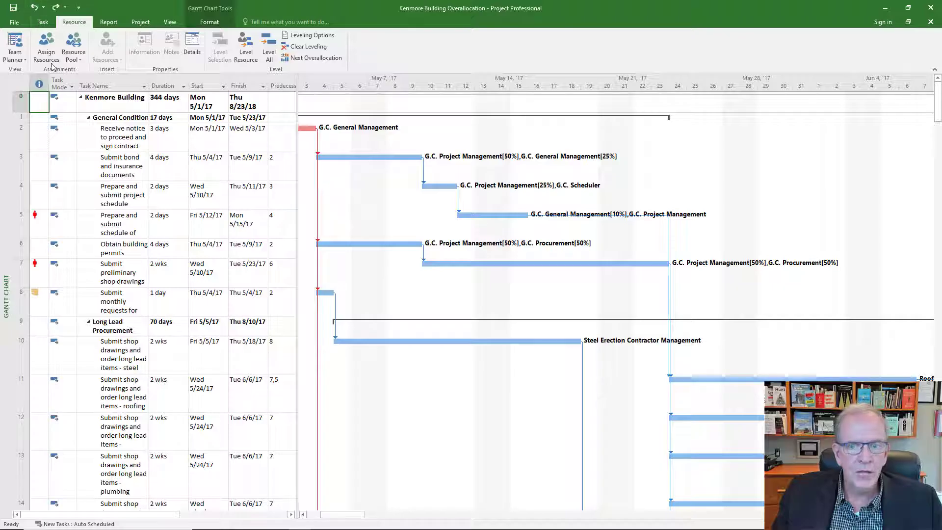
Step: Open the Resource Leveling options and close them again without changing anything
left_click(322, 39)
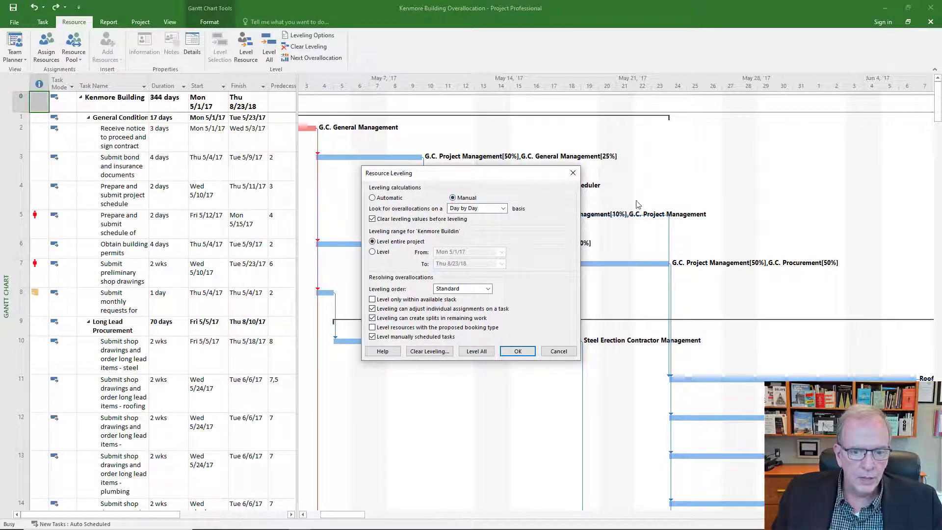
left_click(516, 351)
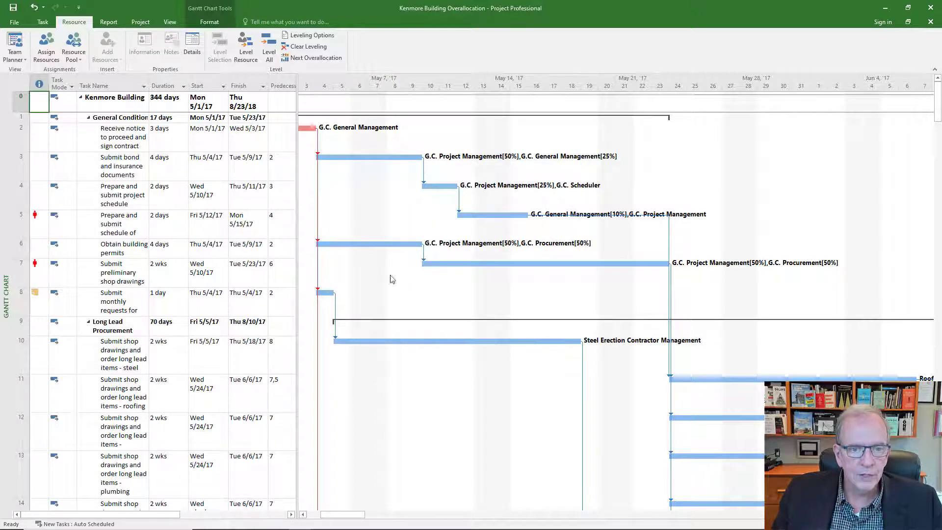
left_click(309, 35)
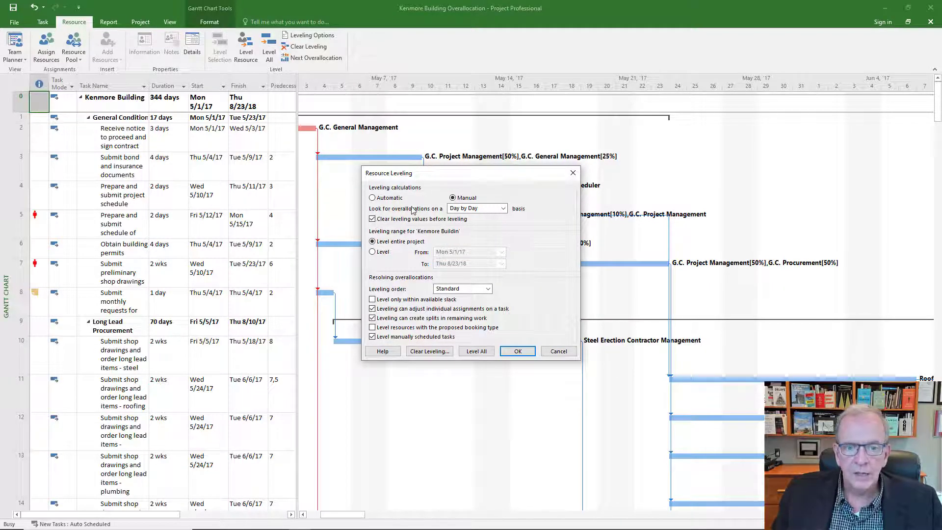
left_click(518, 351)
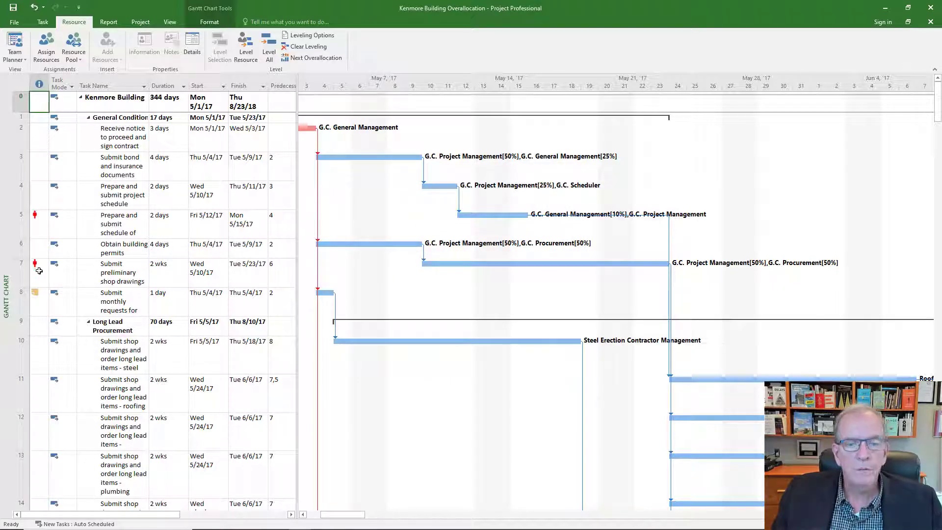
Step: Switch to the Resource Sheet view
mouse_move(39, 271)
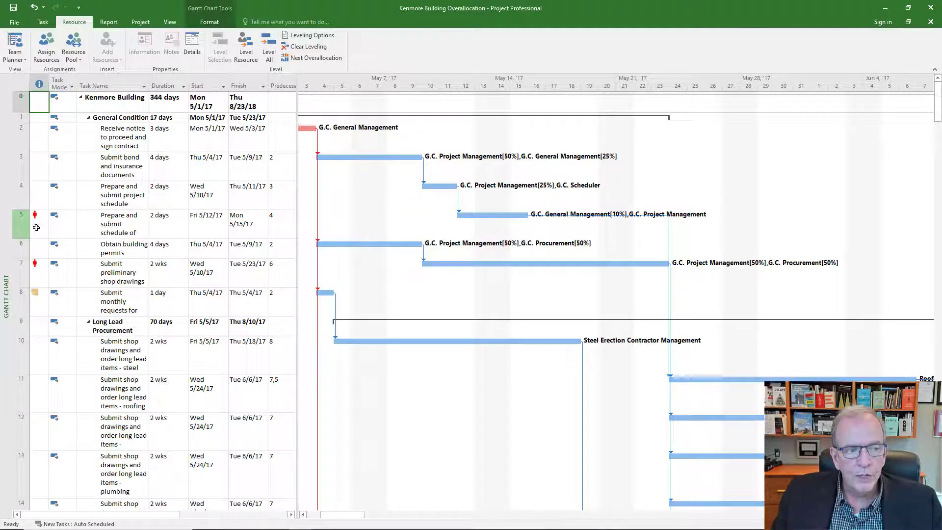
right_click(8, 239)
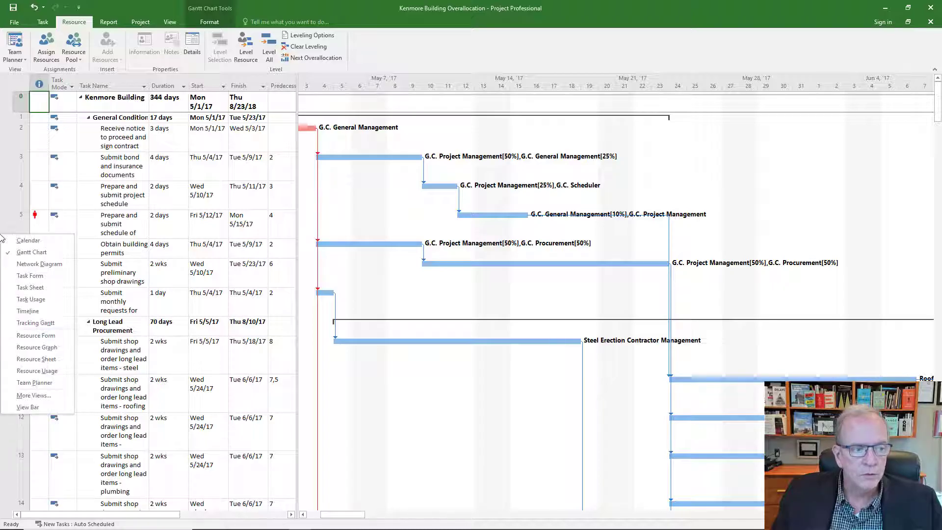
left_click(14, 360)
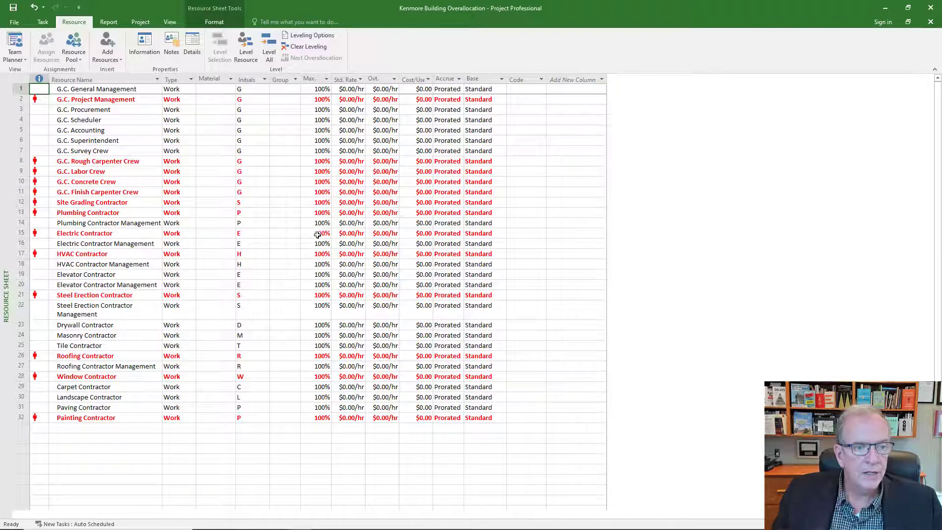
Step: Try raising the G.C. Rough Carpenter Crew's maximum units to 300%, then set them back to 100%
left_click(315, 168)
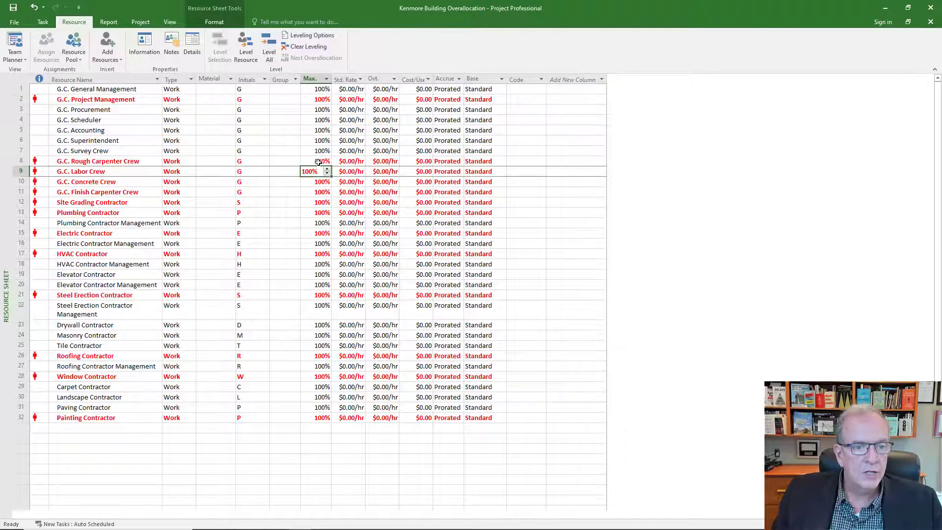
left_click(319, 162)
left_click(327, 159)
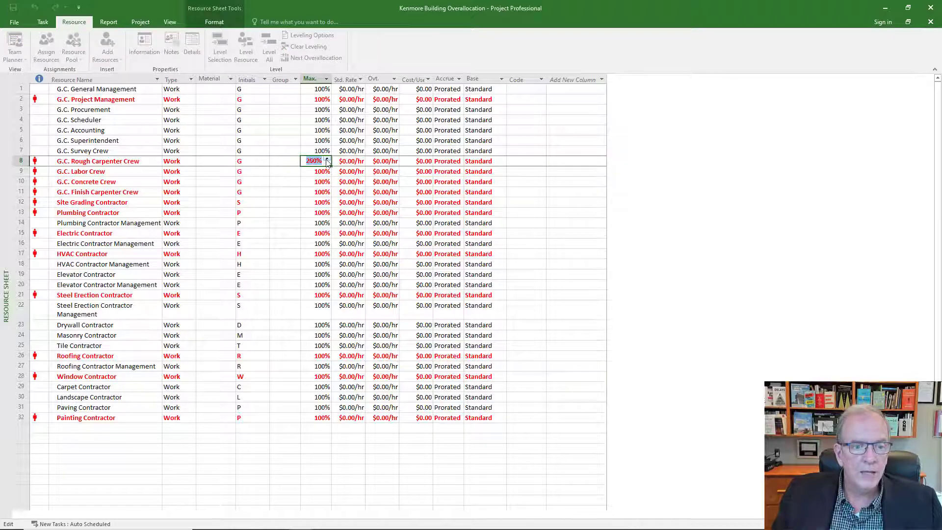
left_click(309, 182)
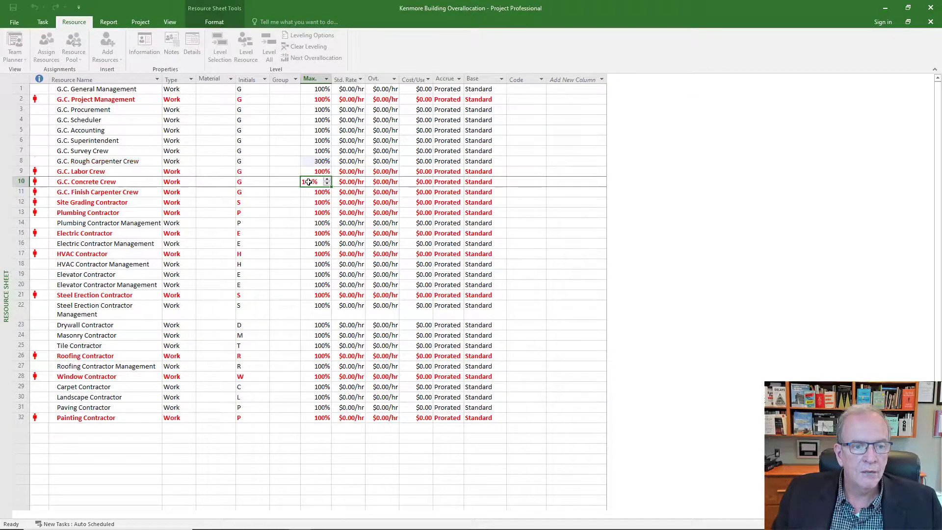
left_click(322, 162)
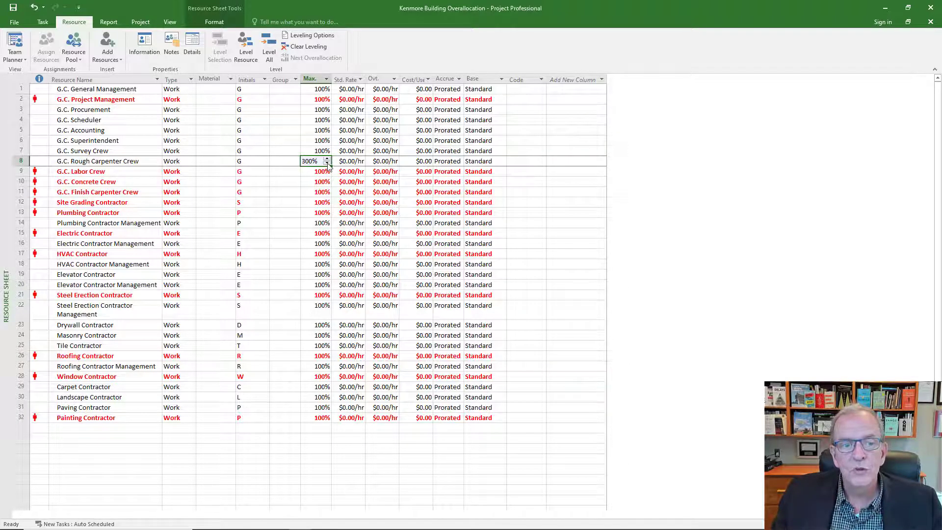
left_click(327, 164)
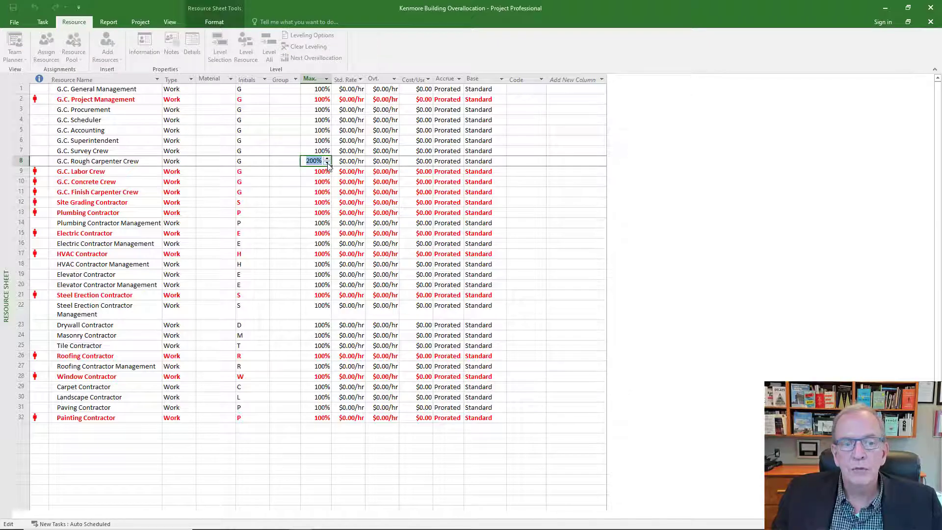
left_click_drag(280, 188, 283, 184)
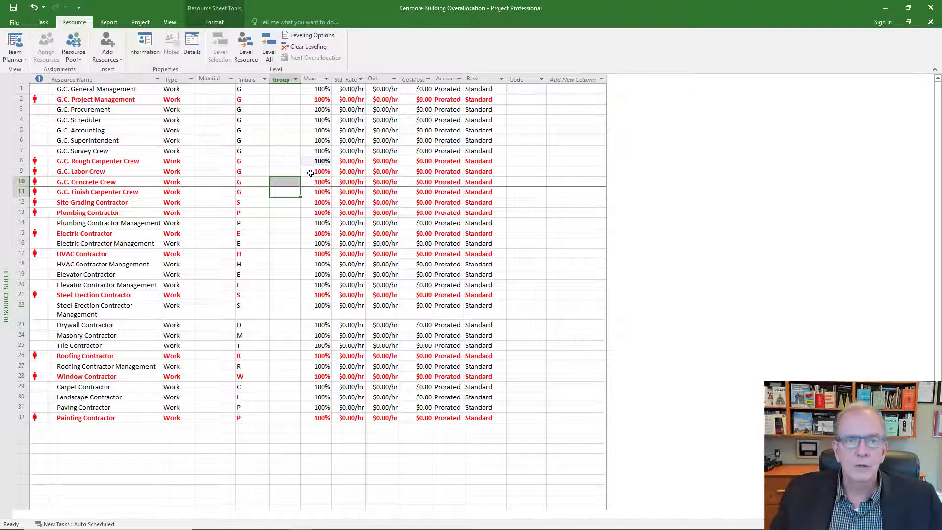
left_click(313, 79)
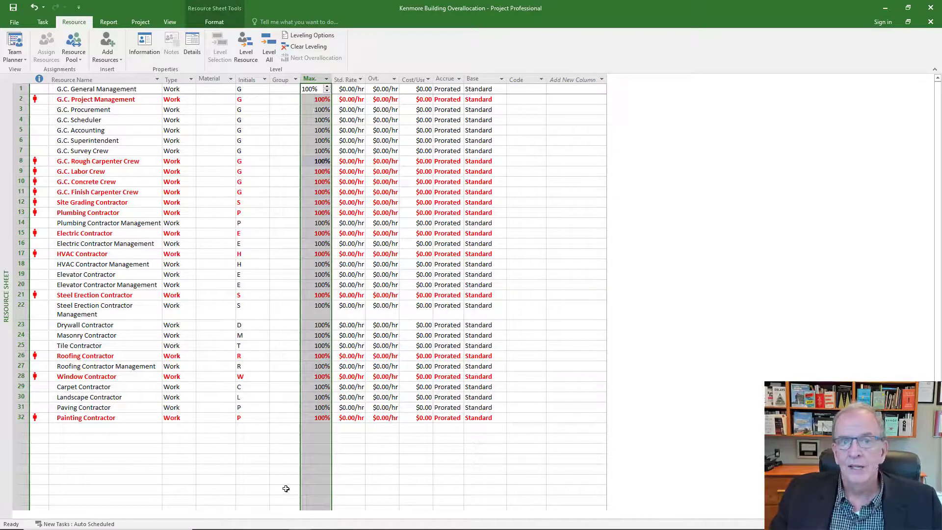
left_click(325, 161)
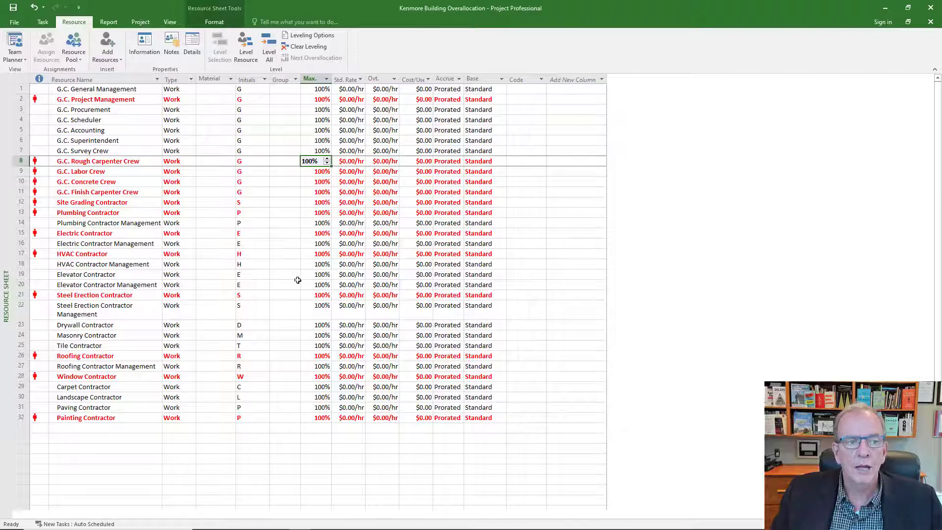
Step: Switch between the Gantt Chart and Resource Sheet views, ending on the Gantt Chart
right_click(5, 200)
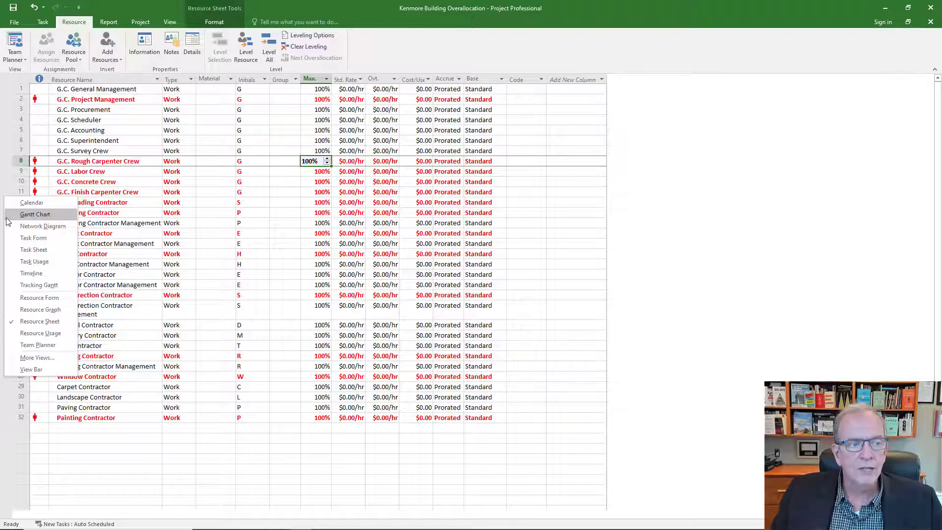
left_click(7, 217)
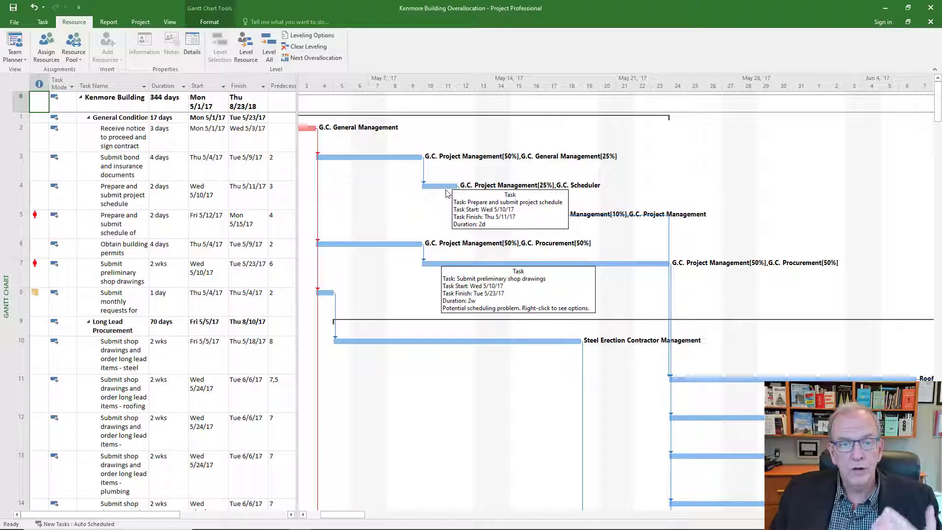
right_click(7, 208)
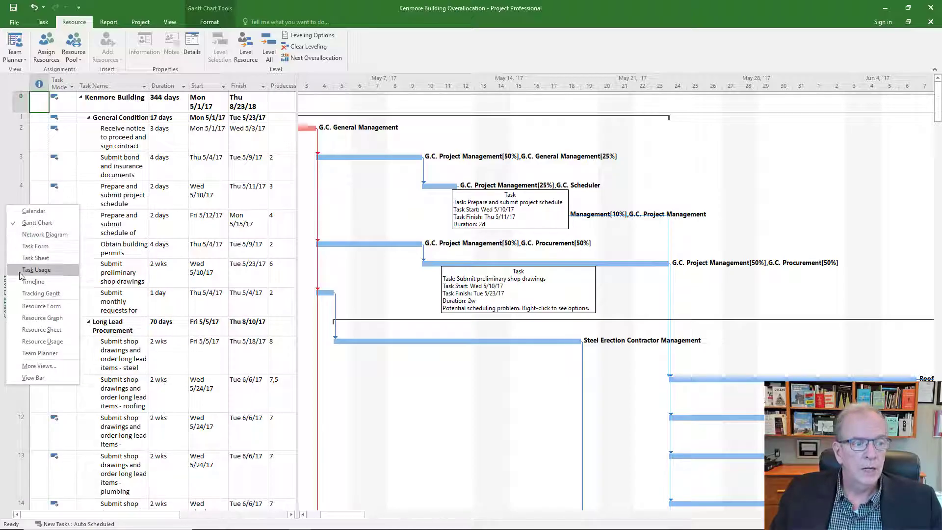
left_click(23, 329)
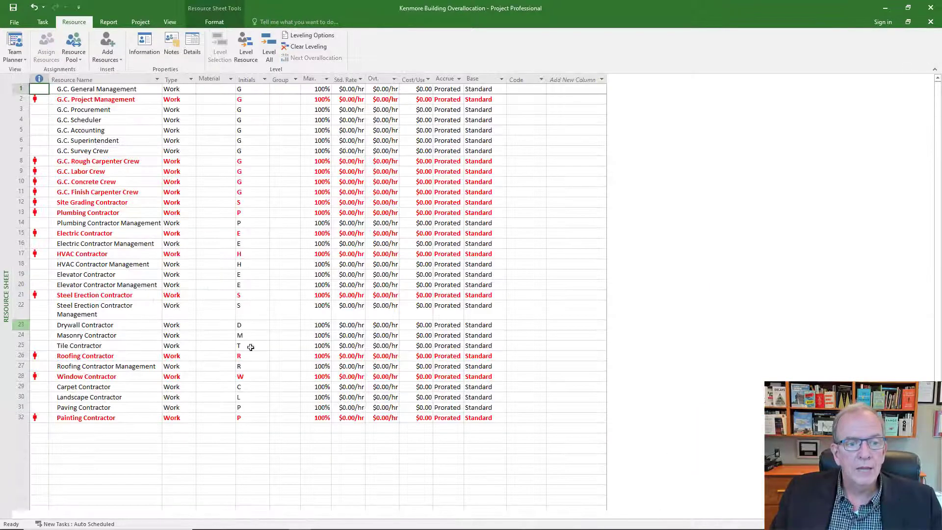
left_click(165, 163)
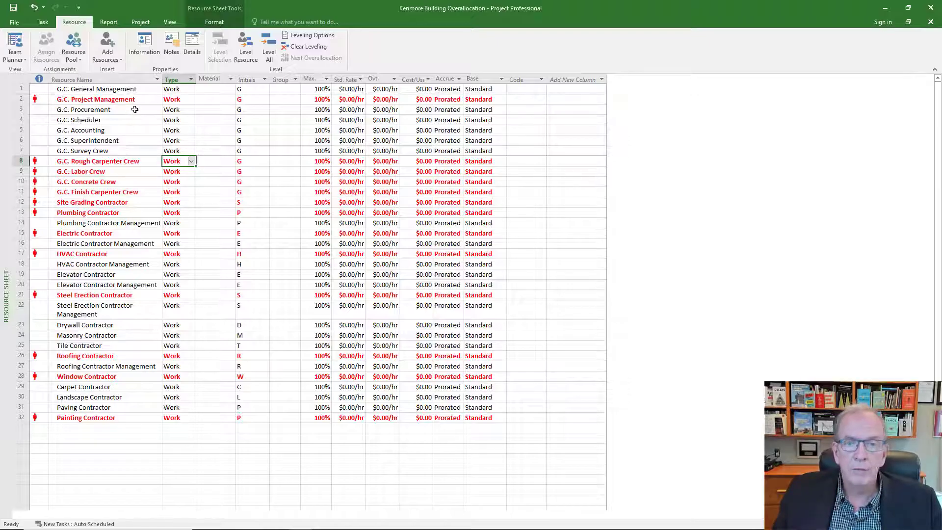
right_click(6, 121)
left_click(22, 134)
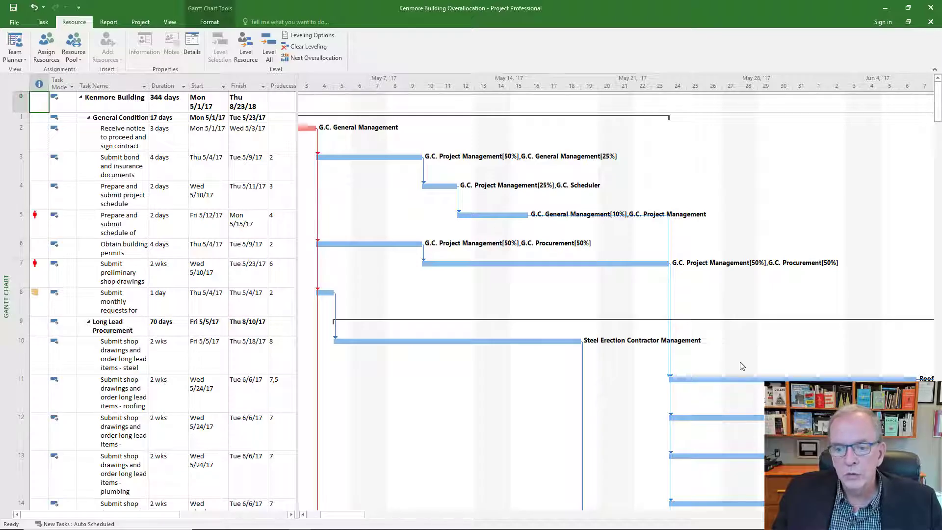
Step: Select the Prepare and submit schedule task and review the overallocation indicators throughout the task list
left_click(23, 220)
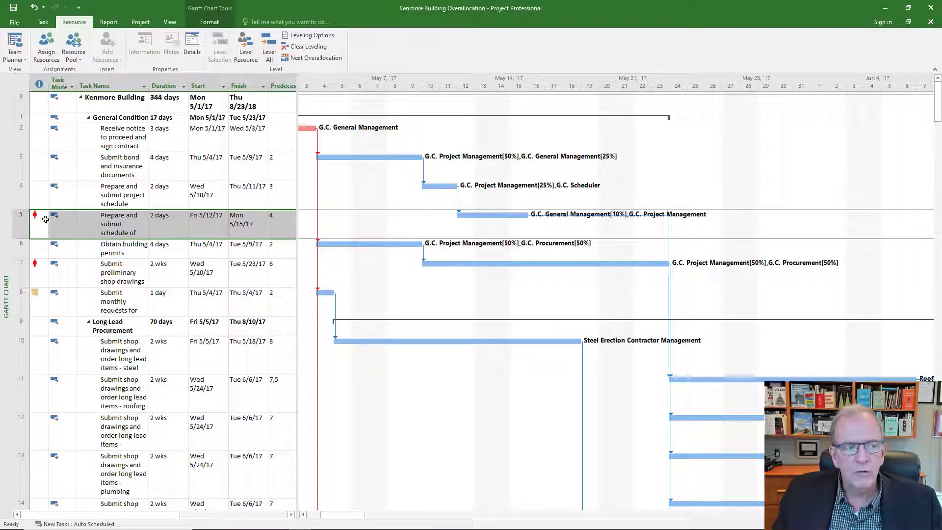
mouse_move(46, 219)
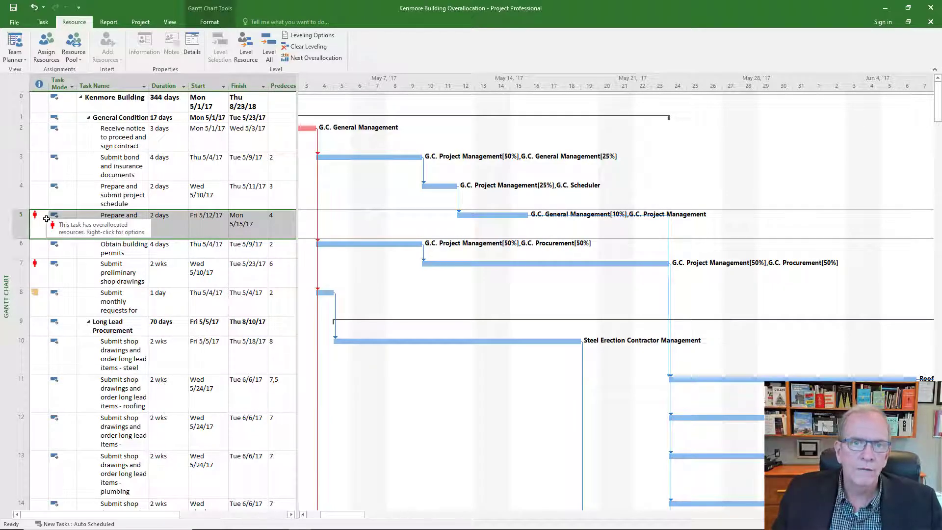
scroll(46, 218, "down", 8)
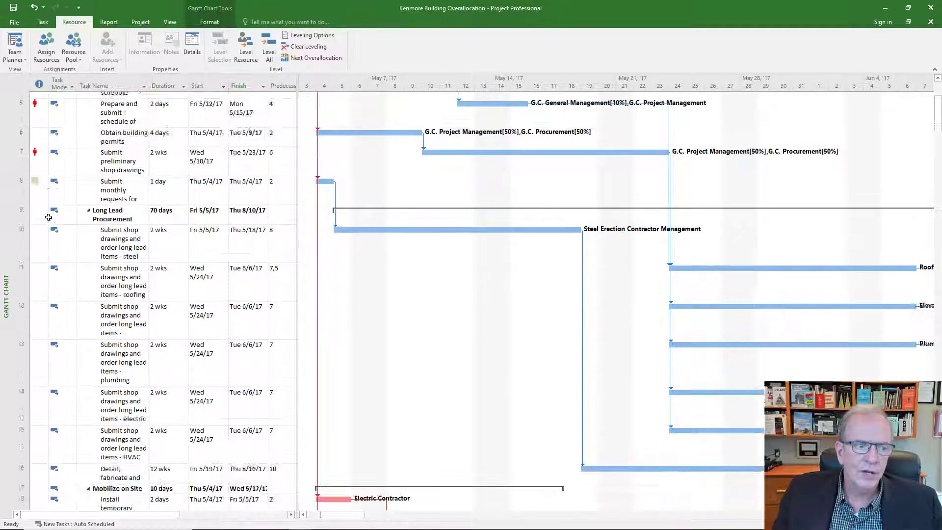
scroll(43, 223, "down", 11)
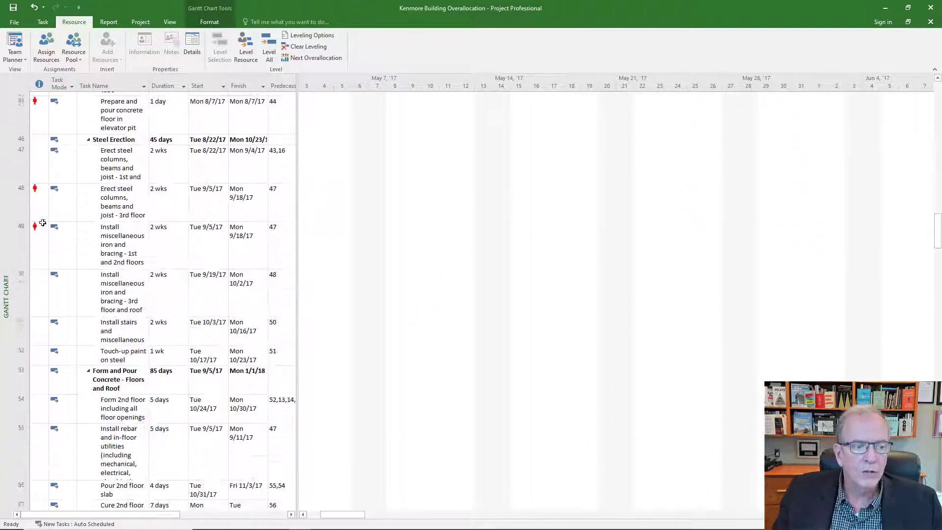
scroll(43, 223, "down", 4)
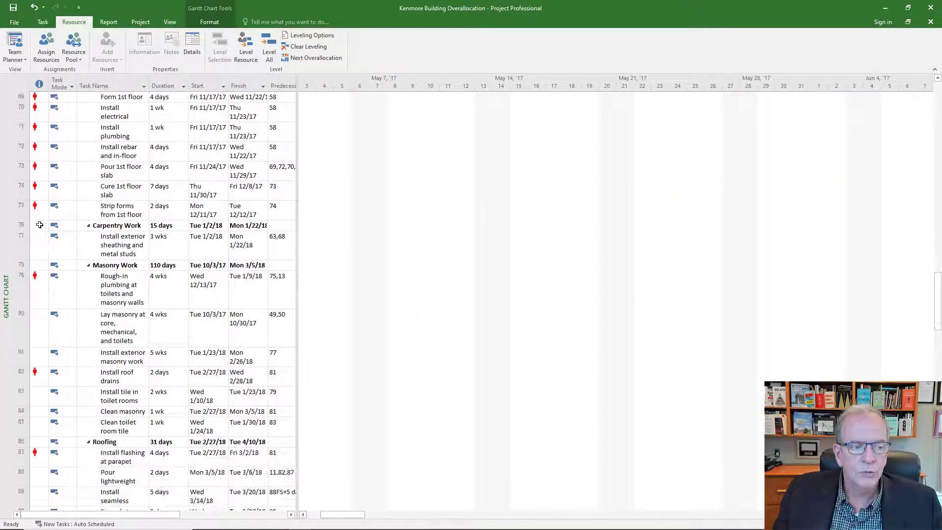
scroll(54, 218, "up", 15)
scroll(54, 218, "up", 10)
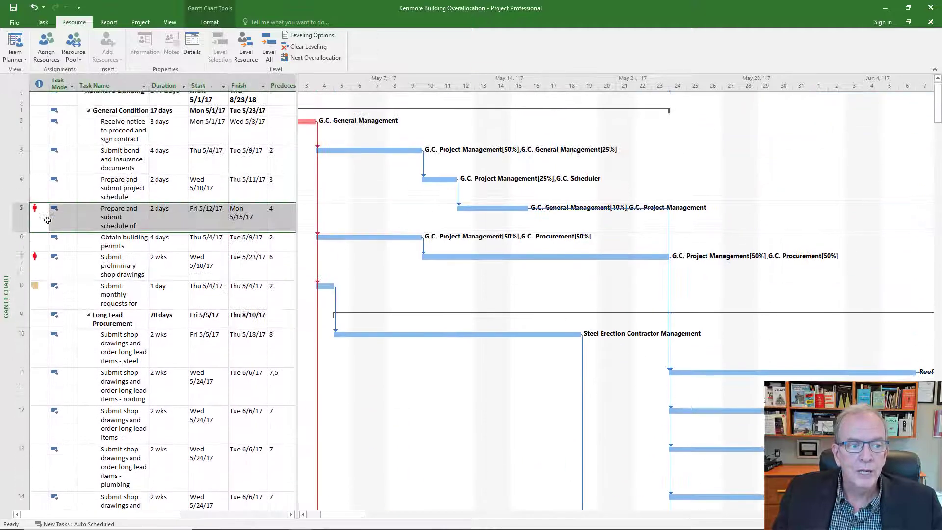